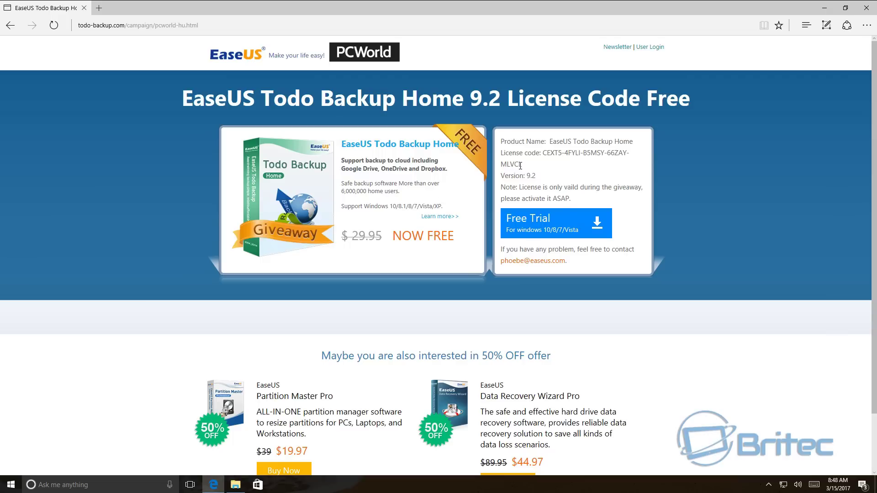
Step: Copy the giveaway license code and download the TBHome_Trial_9.2 installer to the Desktop
drag(520, 165, 543, 153)
click(552, 227)
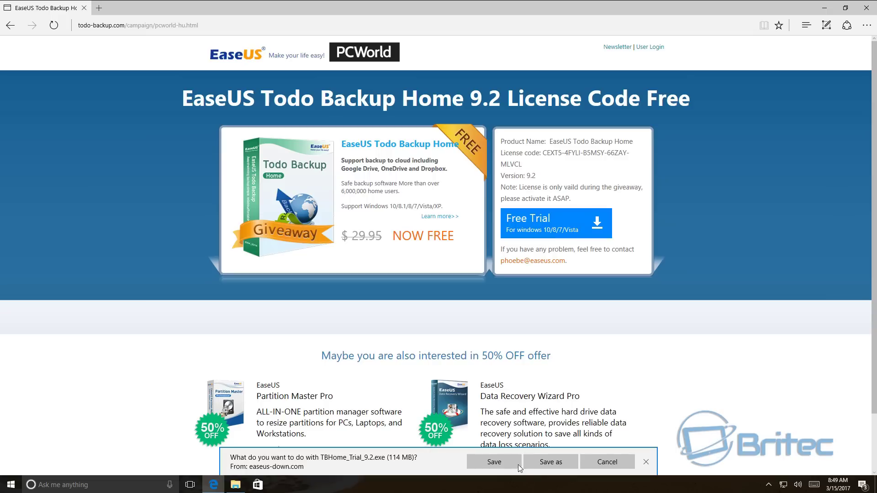
click(554, 465)
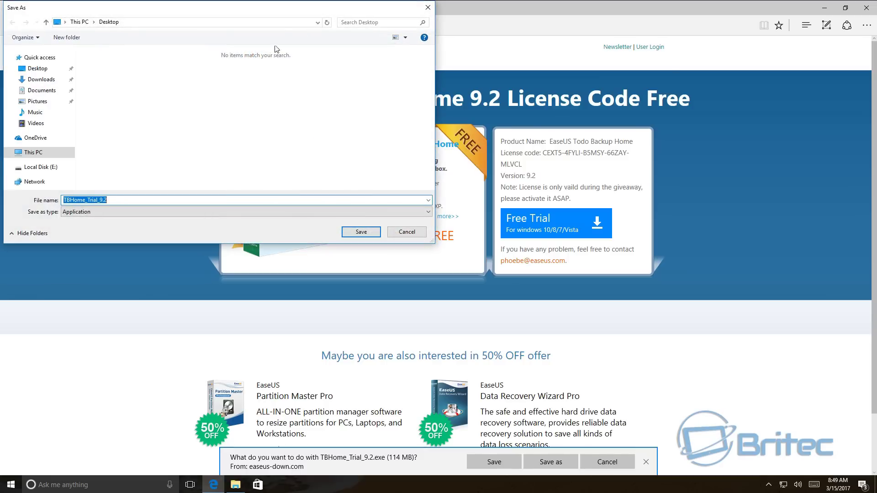
drag(292, 8, 484, 114)
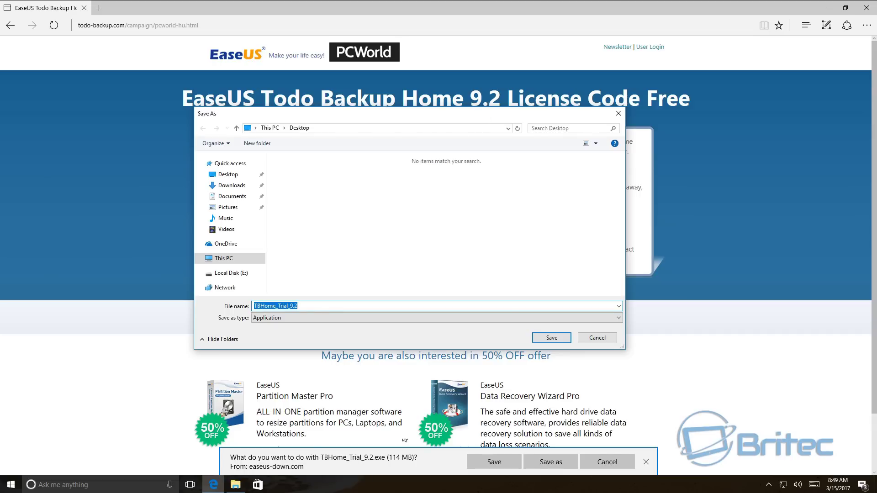
click(237, 175)
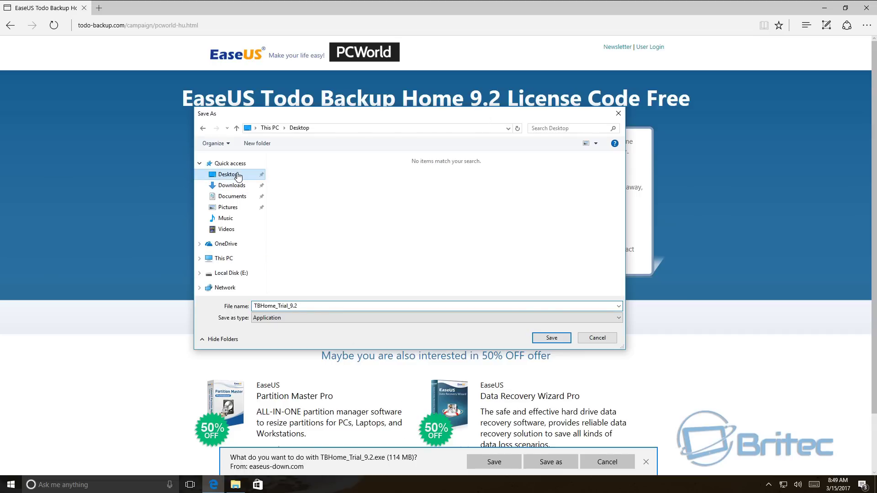
click(550, 339)
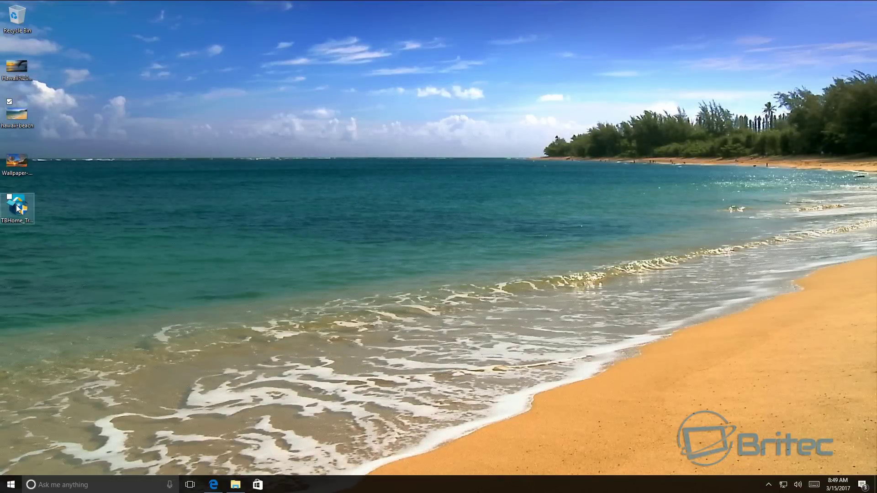
Step: Run the downloaded TBHome_Trial_9.2 installer from the desktop, allow it to make changes, and use English as the setup language
drag(18, 205, 408, 161)
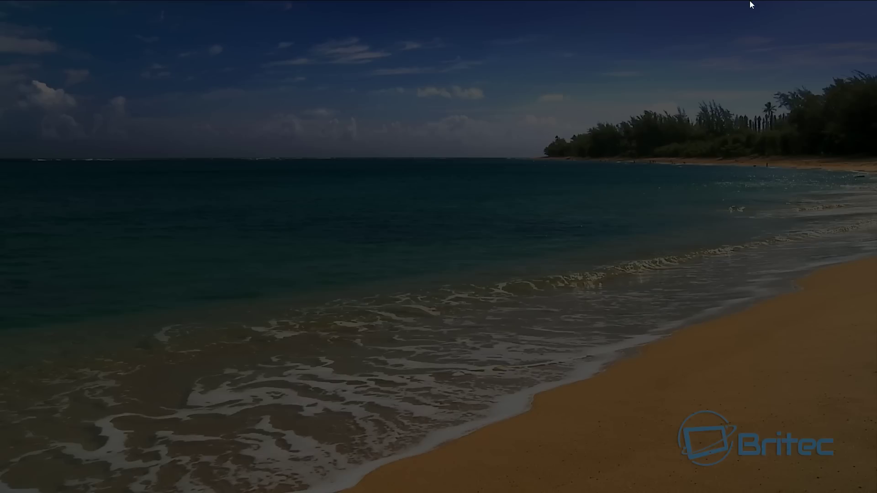
click(392, 309)
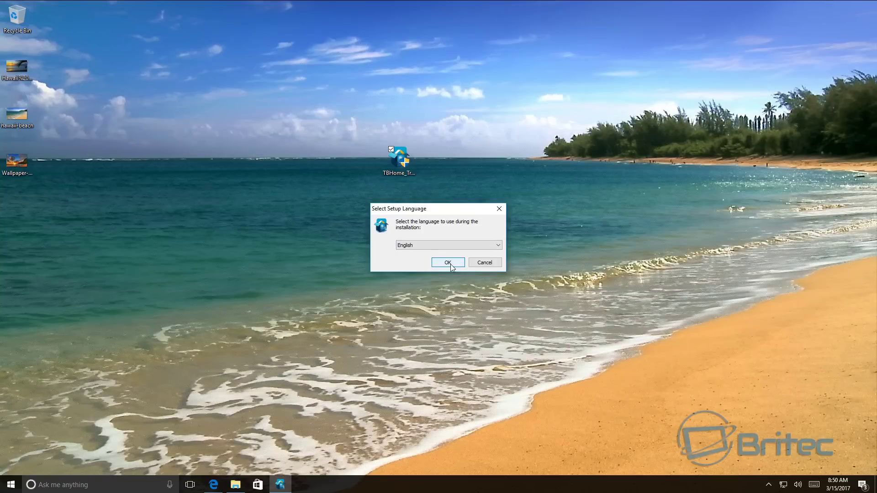
click(448, 263)
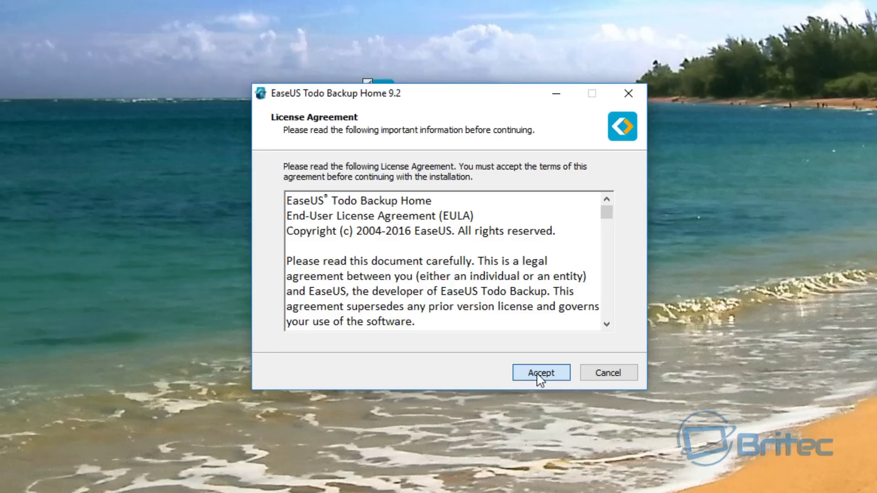
Step: Accept the license agreement and continue setup with a desktop icon but without joining the Customer Experience Improvement Program
click(538, 374)
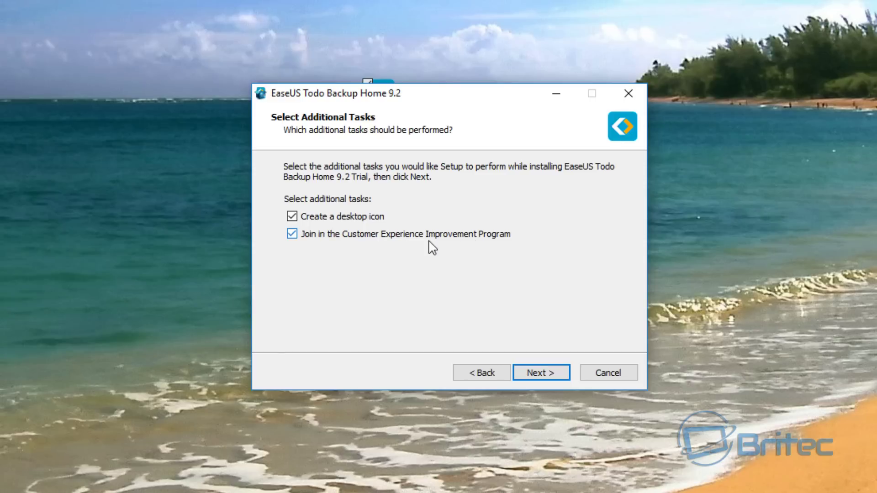
click(293, 235)
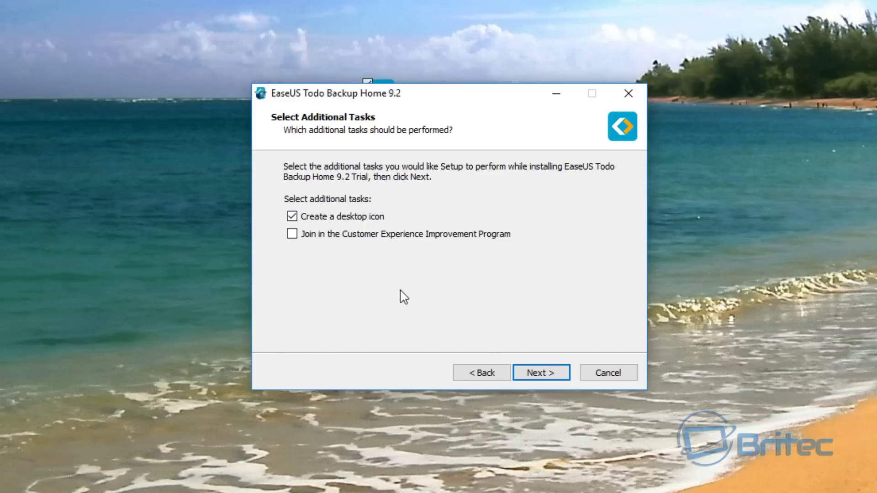
click(539, 375)
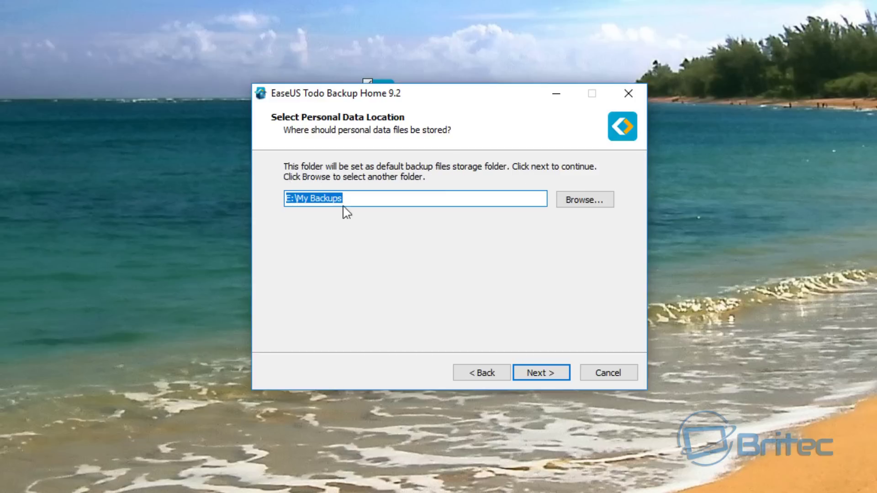
Step: Check the available drives, set the default backup storage folder to E:\Backup - 15-03-2017, and finish the installation
click(385, 206)
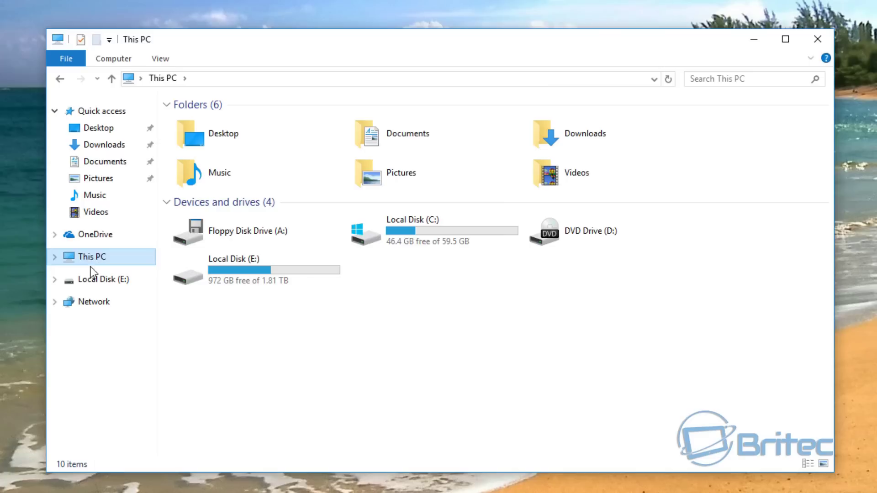
mouse_move(235, 275)
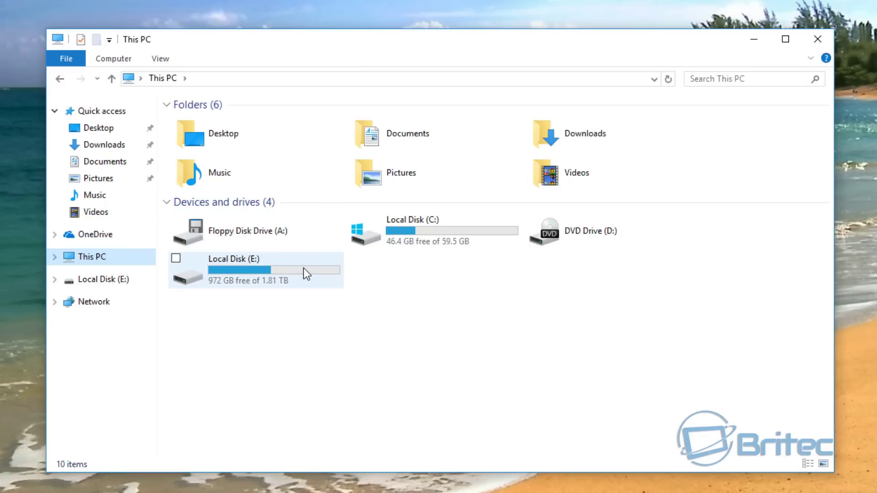
mouse_move(303, 267)
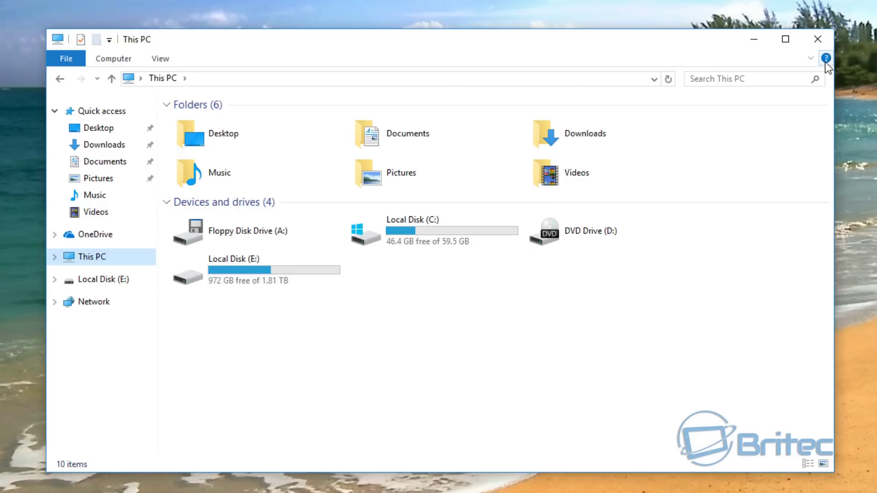
click(822, 47)
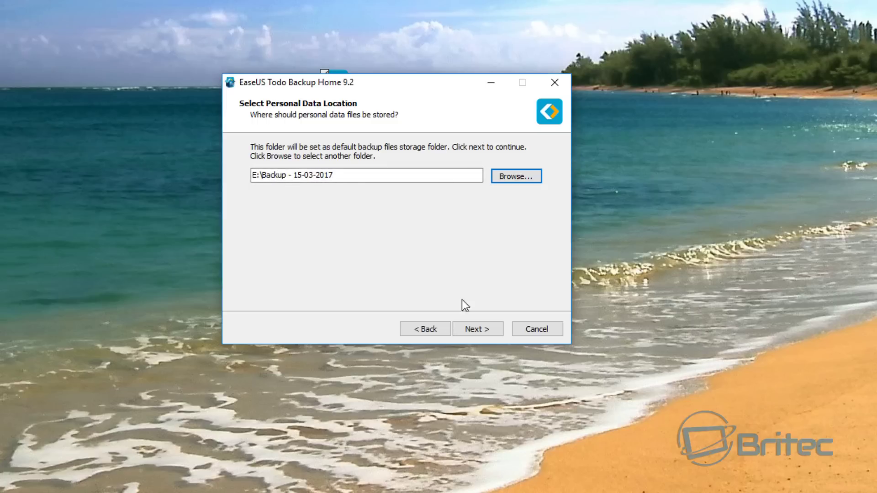
click(467, 327)
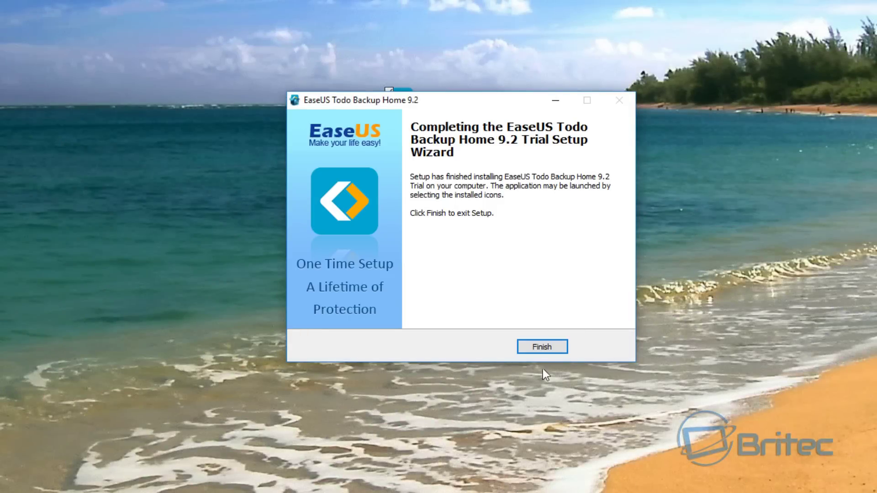
click(542, 347)
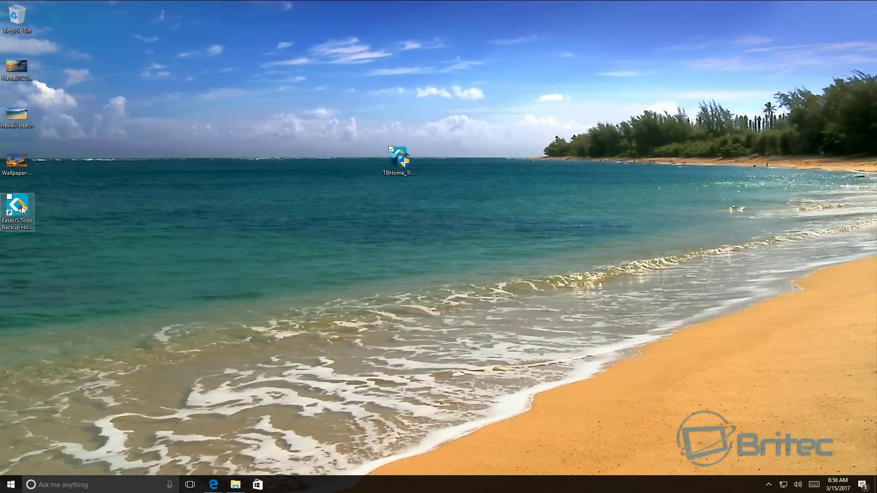
Step: Move the TBHome_Trial_9.2 installer beneath the other desktop icons and delete it
drag(402, 160, 39, 274)
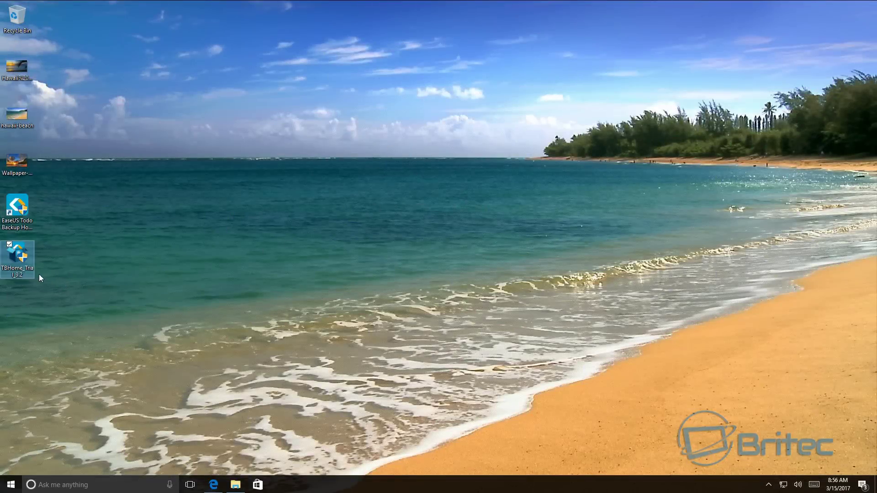
right_click(20, 255)
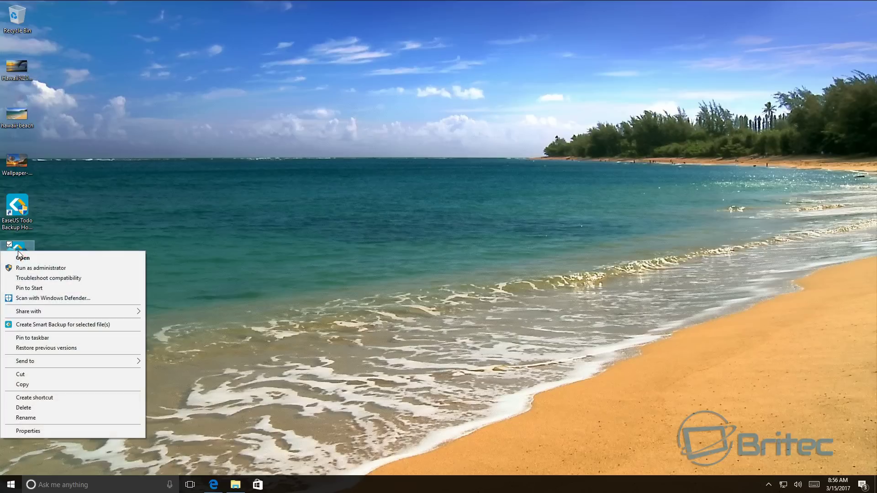
click(37, 407)
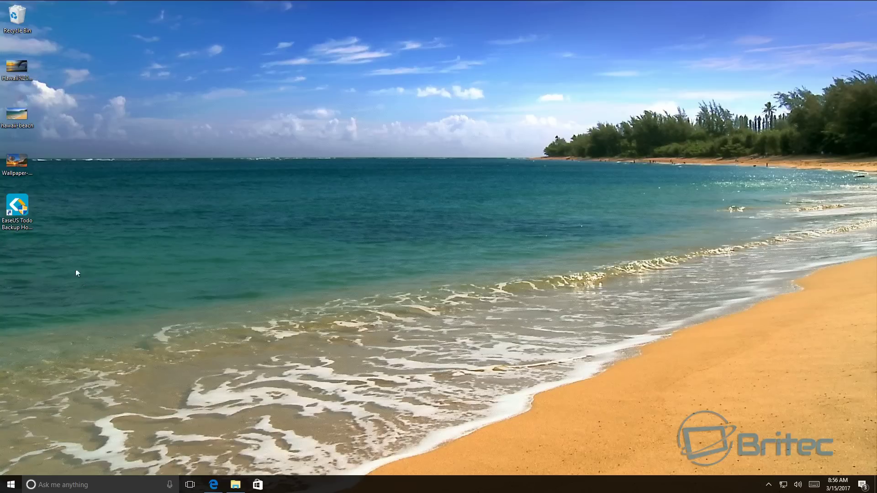
Step: Launch EaseUS Todo Backup Home with permission to make changes and activate it by pasting the license code
click(21, 208)
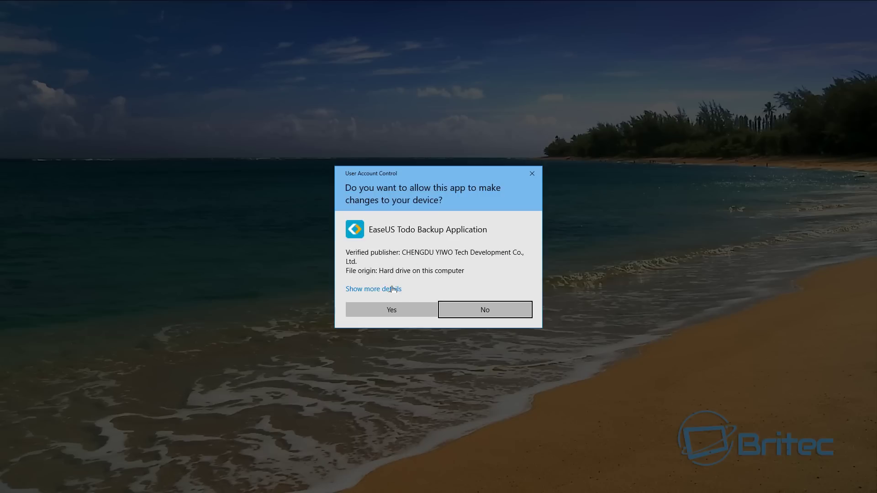
click(395, 311)
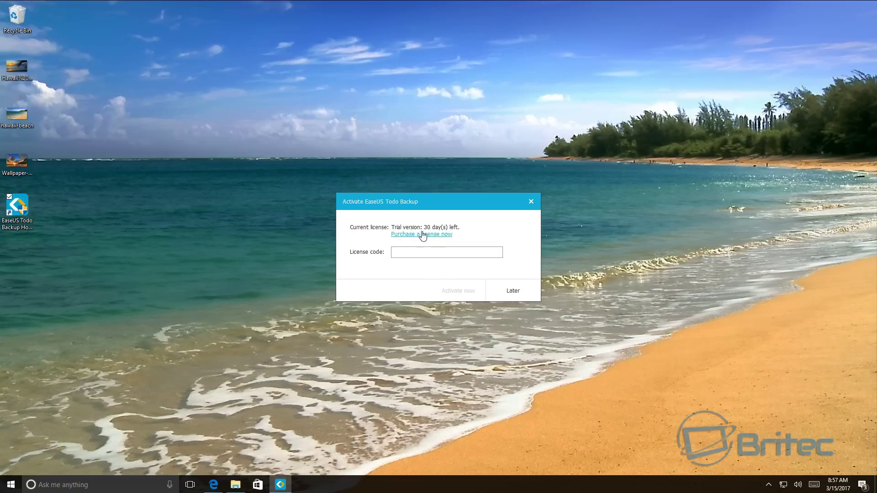
right_click(401, 252)
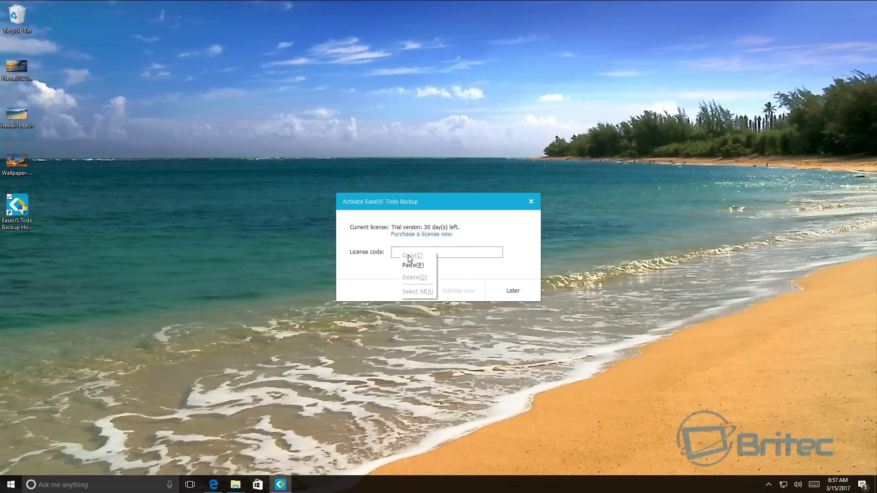
click(418, 266)
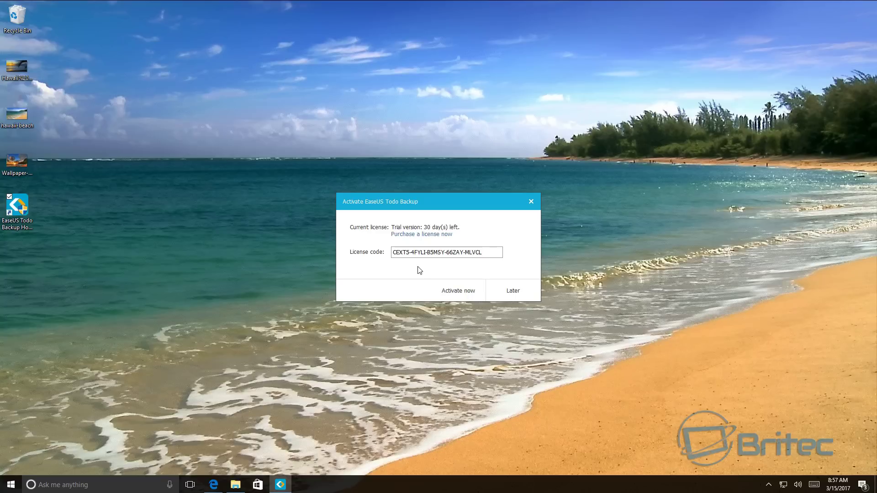
click(464, 294)
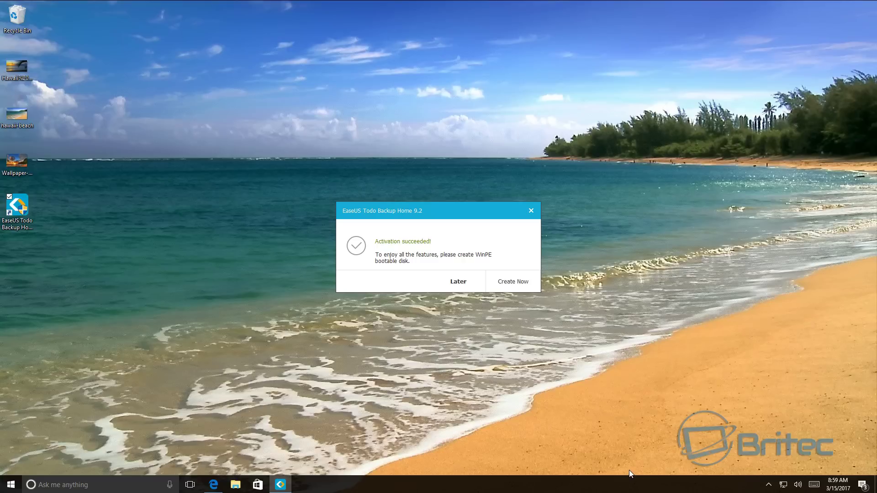
Step: Switch to File Explorer and open the format settings for the F: drive under This PC
click(235, 485)
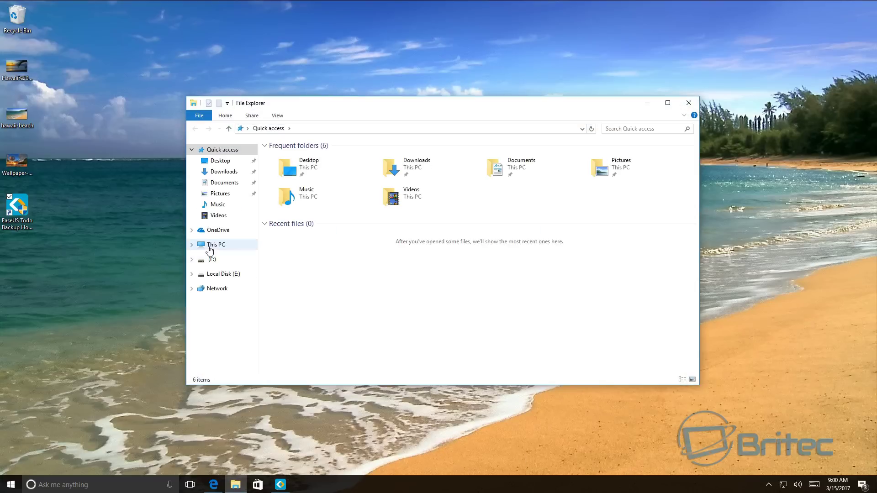
click(218, 245)
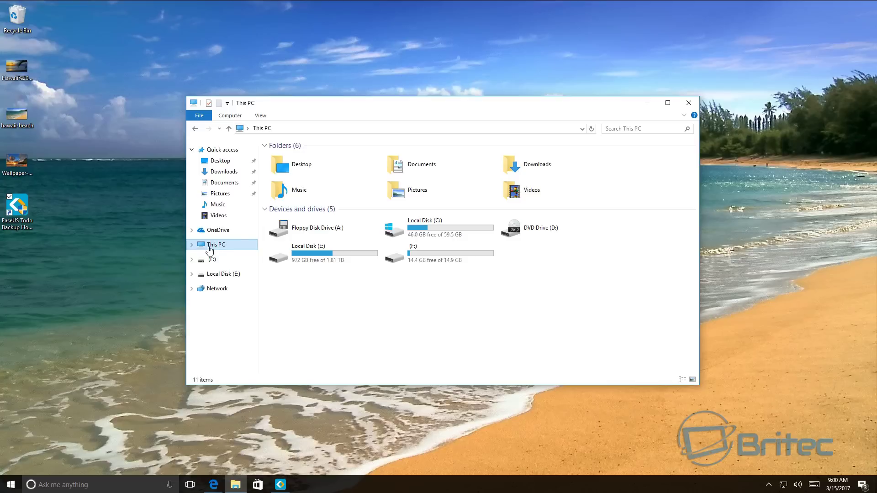
click(427, 262)
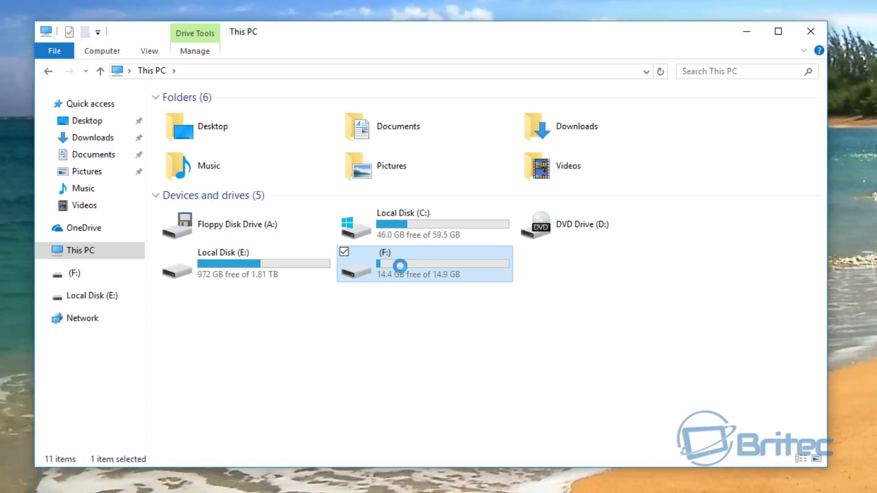
right_click(400, 266)
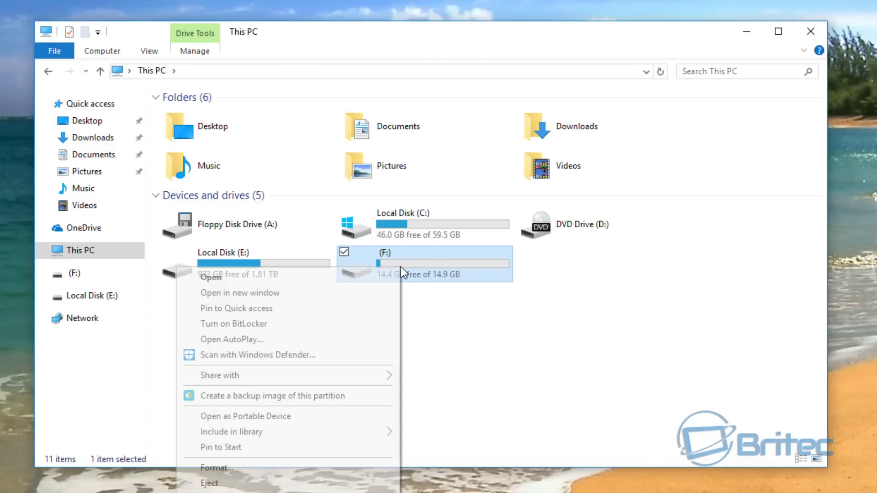
click(280, 469)
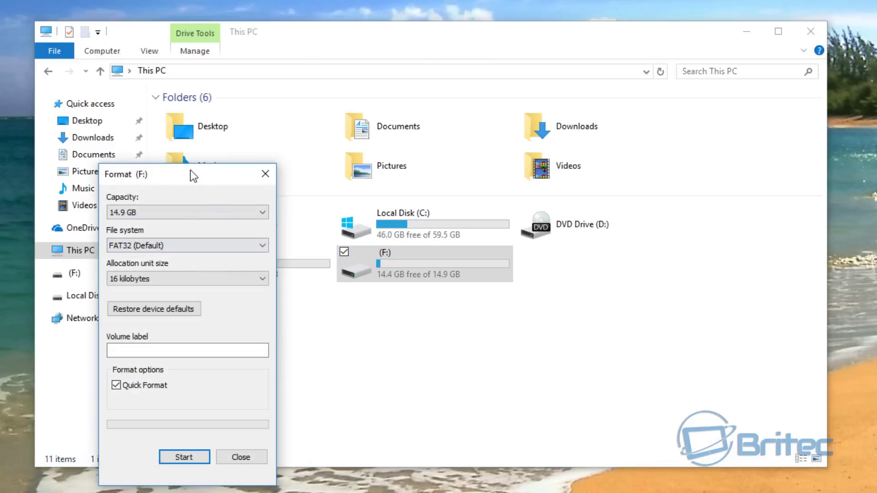
drag(192, 173, 401, 127)
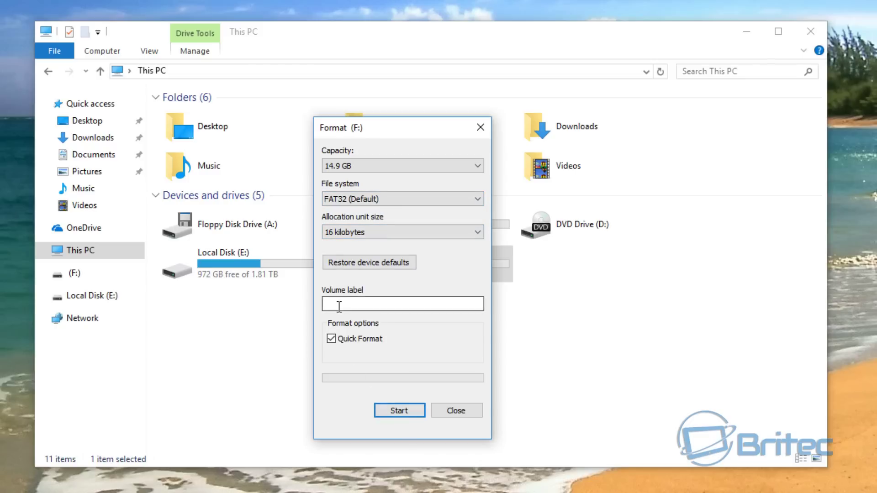
Step: Set the volume label to winpe and quick-format the F: drive as FAT32 with 16-kilobyte allocation units
click(339, 305)
text(winpe)
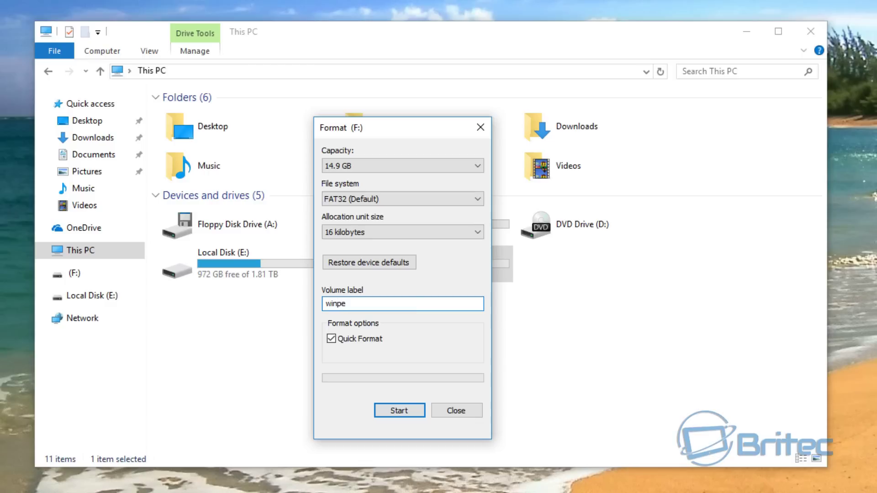
click(398, 412)
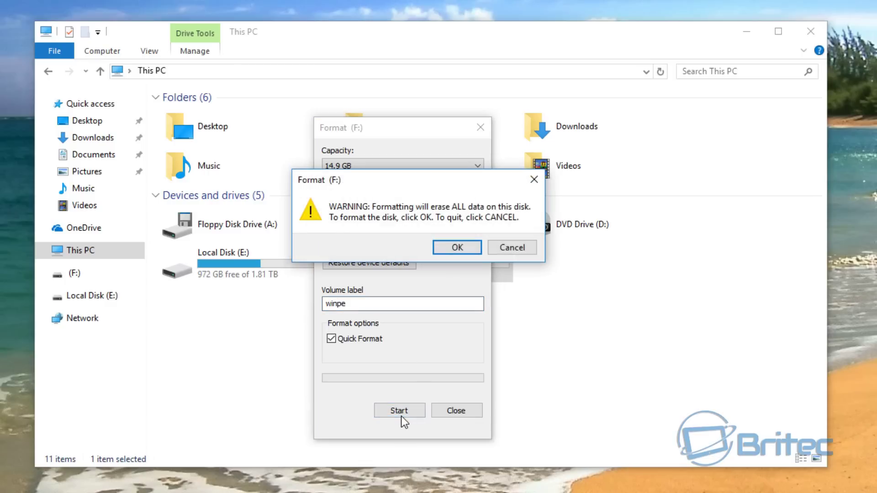
click(457, 247)
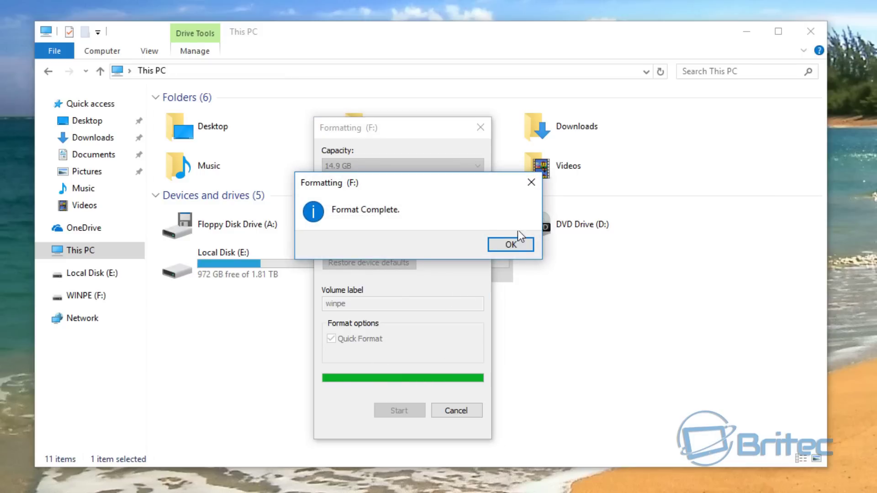
click(509, 249)
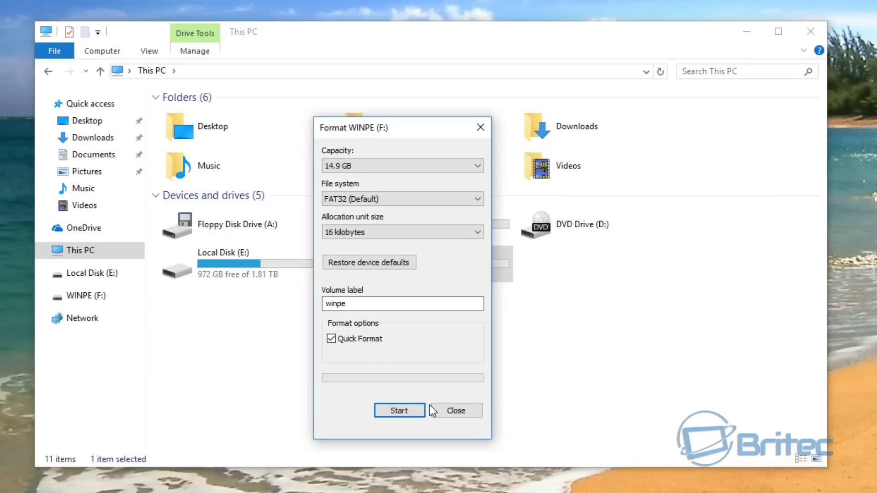
Step: Close the drive format window and File Explorer, and choose to create the WinPE bootable disk now
click(469, 411)
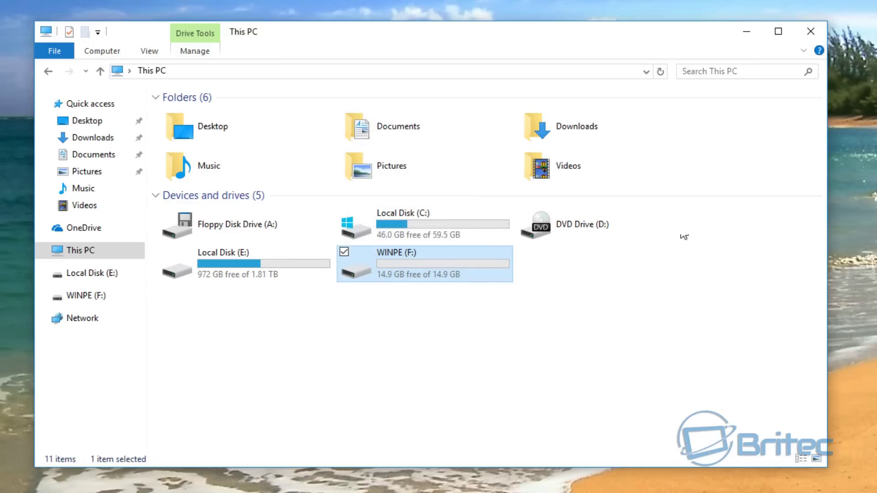
click(811, 31)
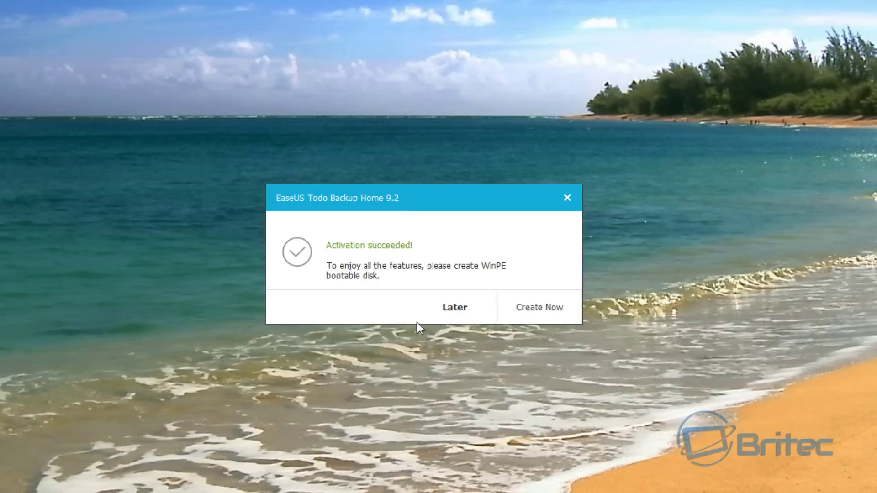
click(549, 312)
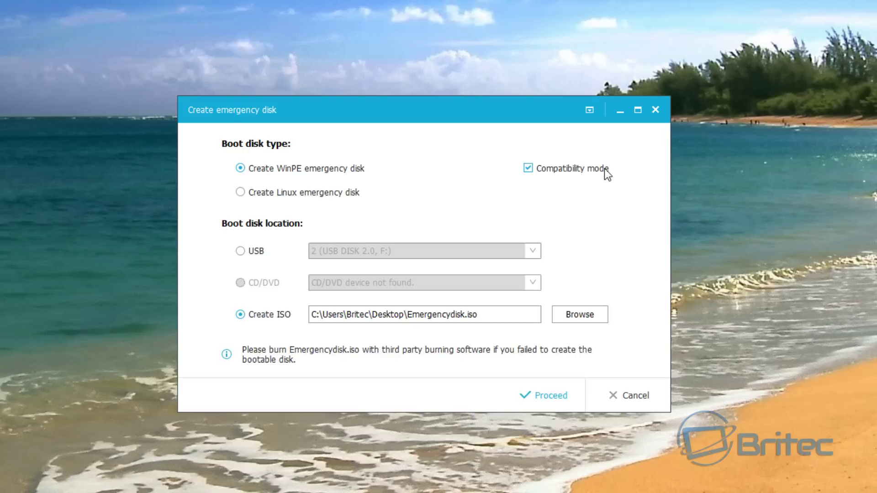
Step: Create the WinPE emergency disk on the USB drive 2 (USB DISK 2.0, F:), allowing the device to be formatted
click(249, 251)
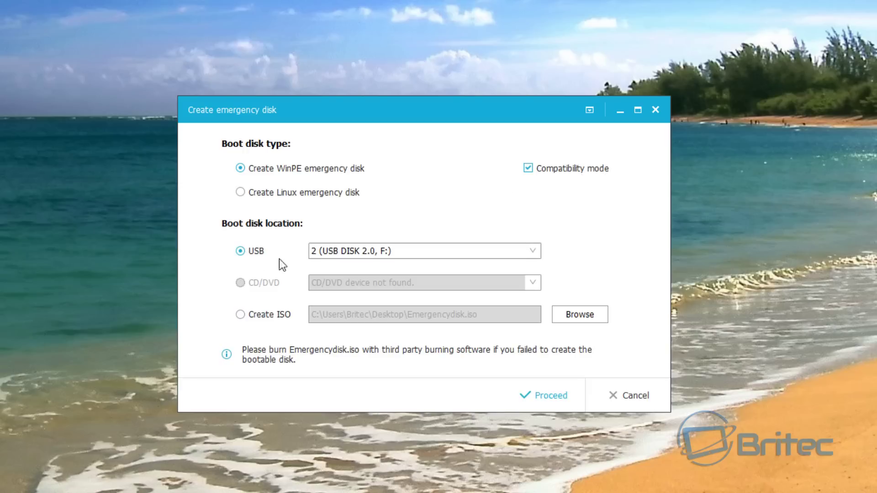
click(533, 249)
click(533, 249)
click(539, 396)
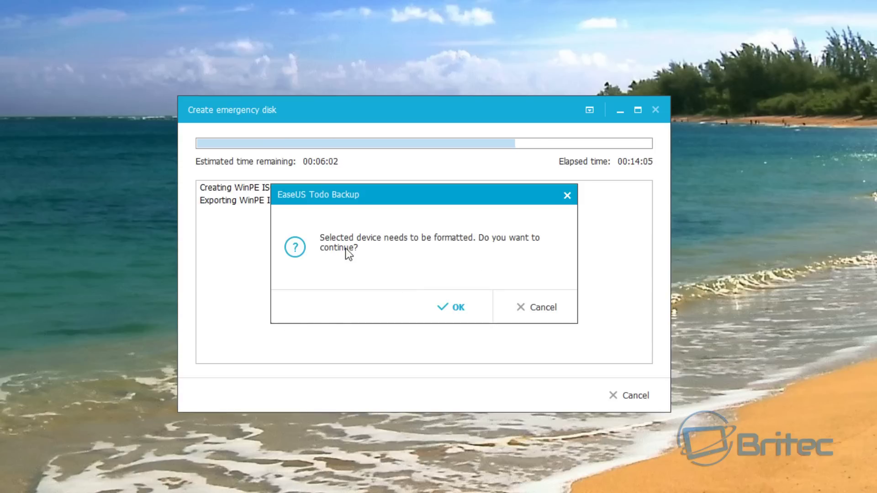
click(450, 308)
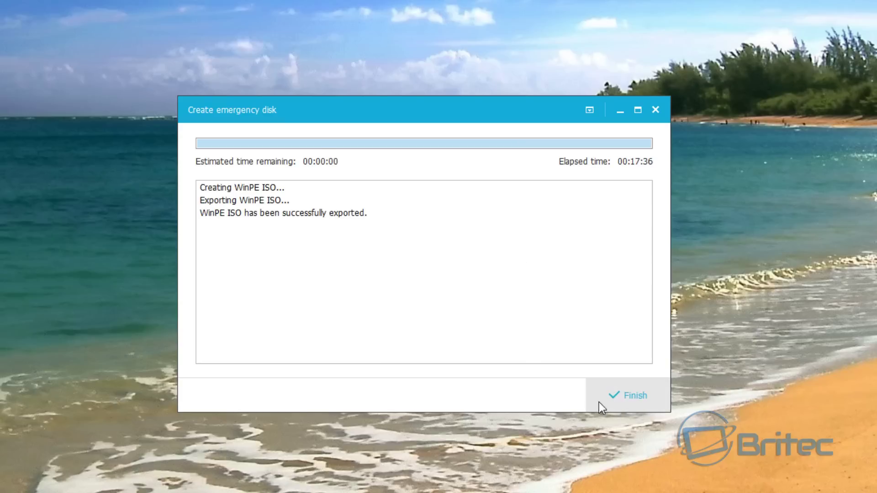
click(629, 399)
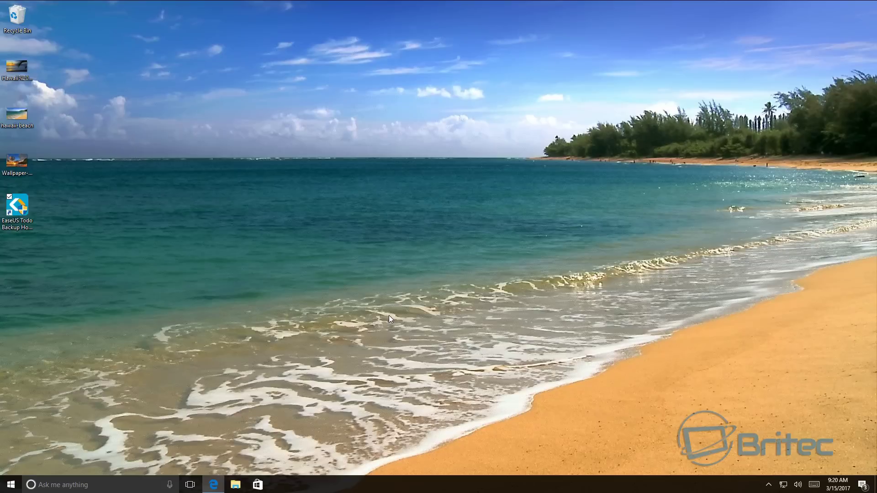
Step: Launch EaseUS Todo Backup Home with permission to make changes and view its available tools
double_click(21, 205)
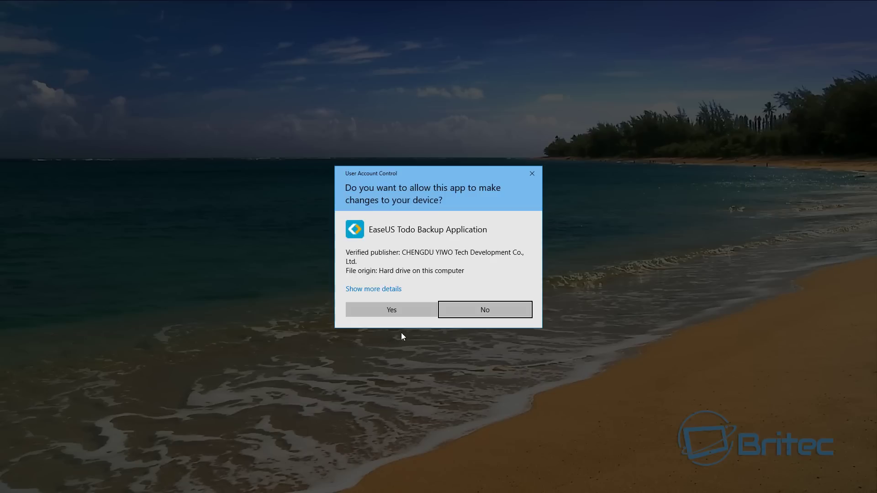
click(399, 314)
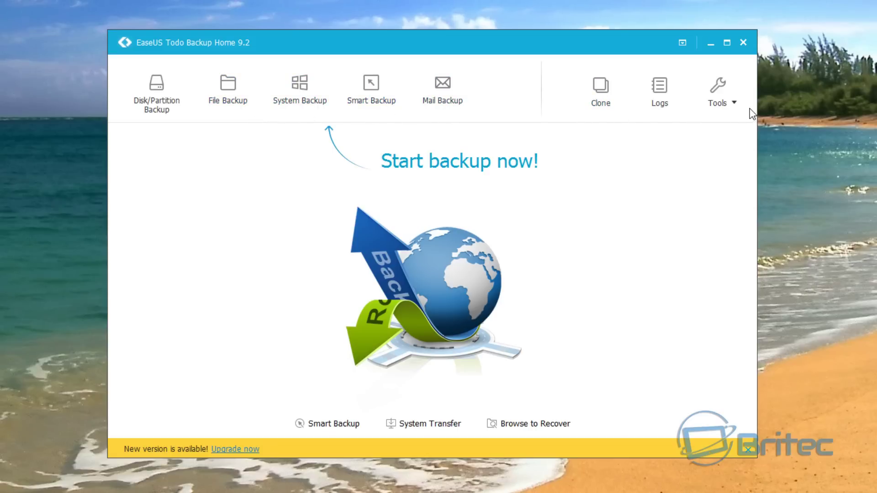
click(734, 107)
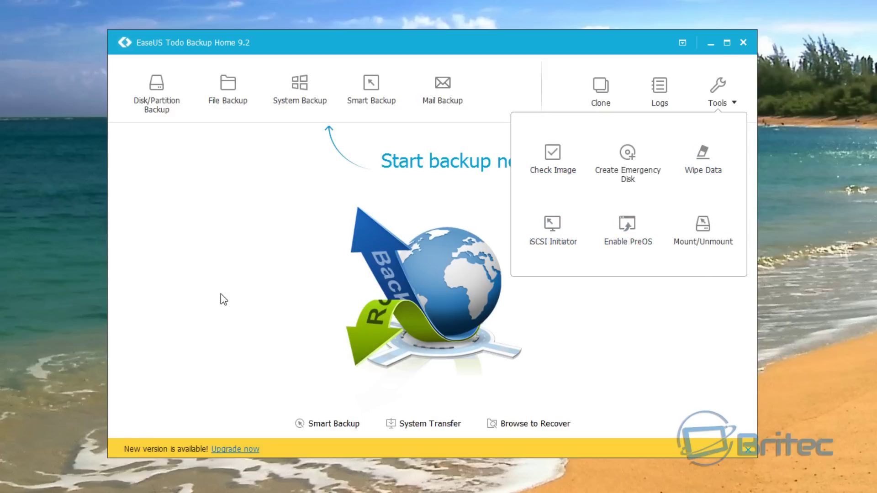
click(230, 249)
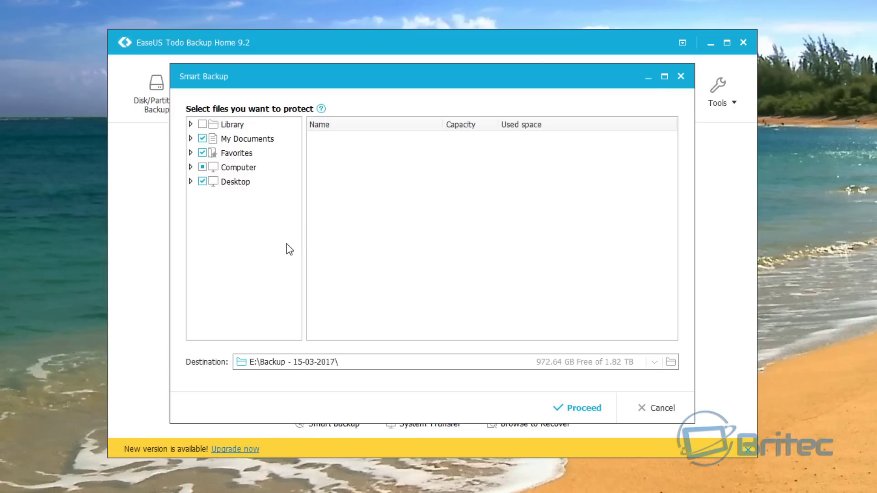
Step: Check the Computer sources and run the Smart Backup of the preselected items to E:\Backup - 15-03-2017\
click(191, 167)
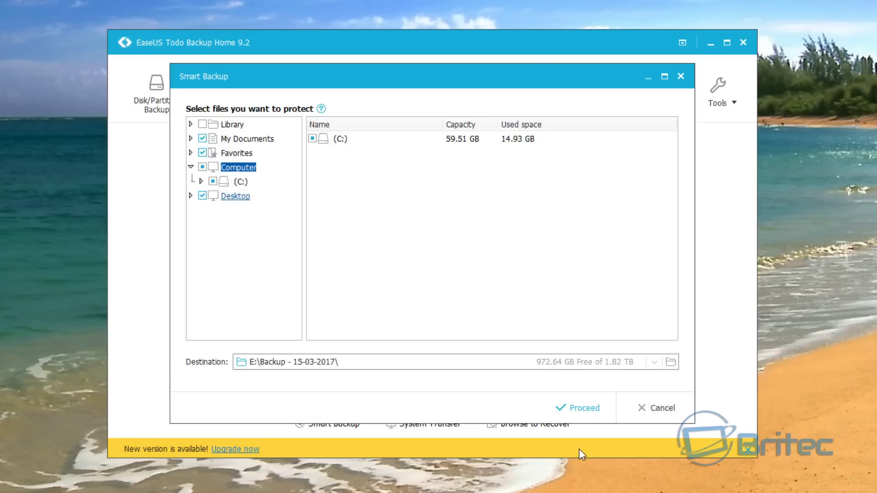
click(570, 407)
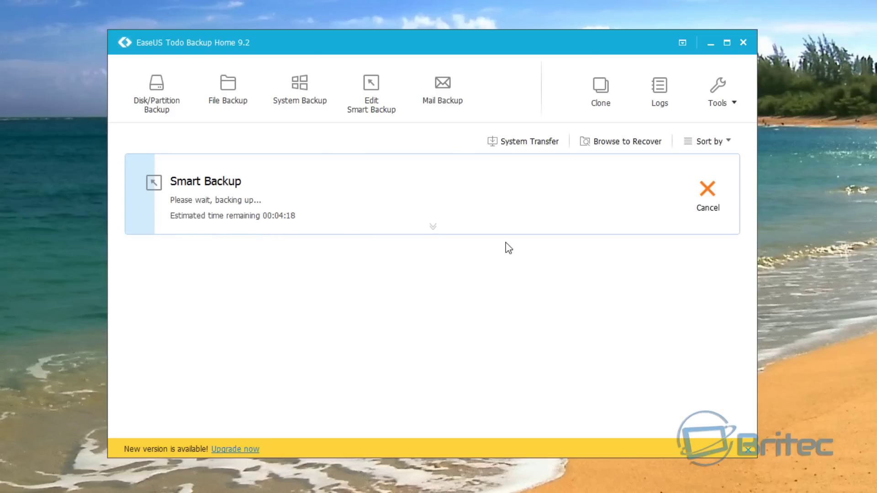
click(433, 230)
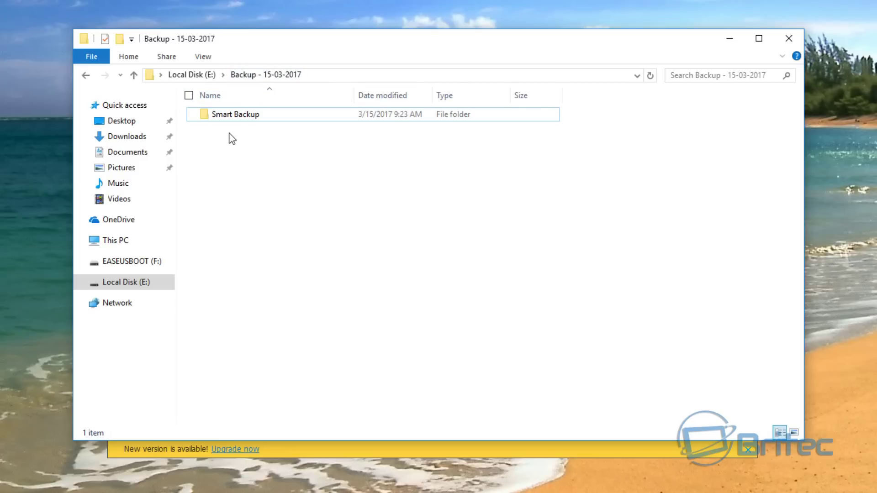
Step: Examine the contents of the Smart Backup folder in E:\Backup - 15-03-2017 and close File Explorer
click(238, 121)
double_click(238, 121)
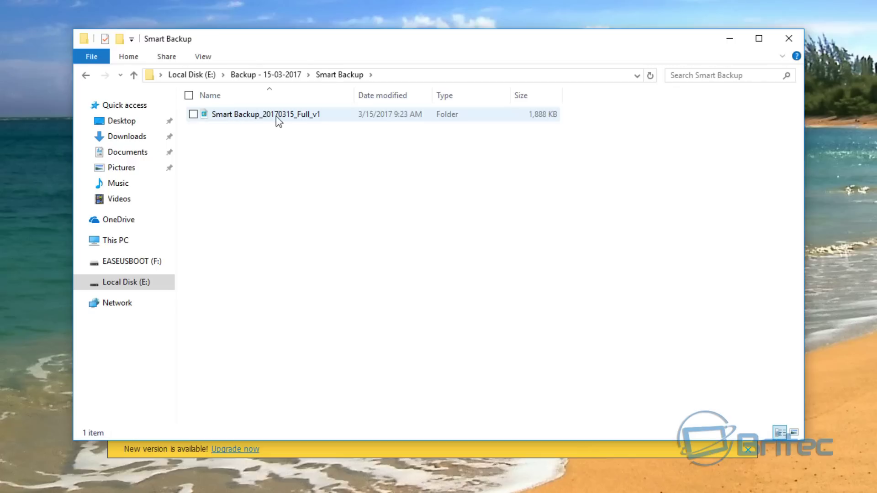
click(788, 38)
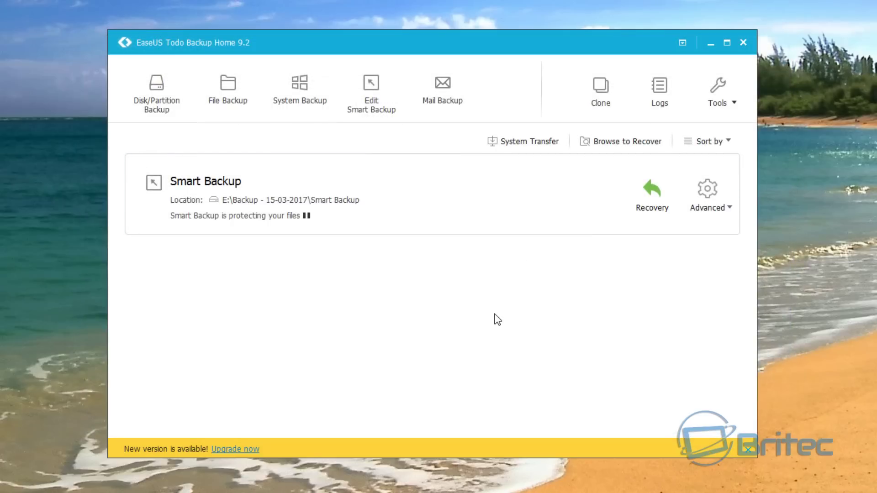
Step: View the Smart Backup's advanced actions, and inspect the drives offered under Computer for a File Backup
click(720, 197)
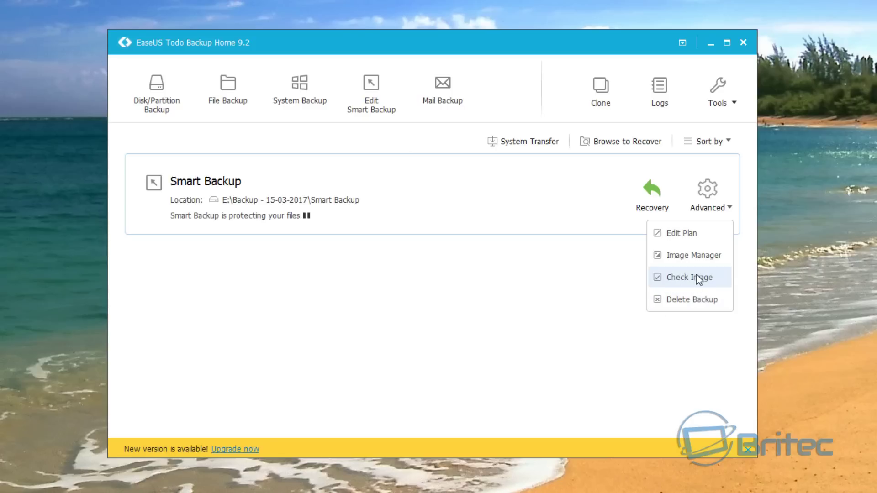
click(546, 269)
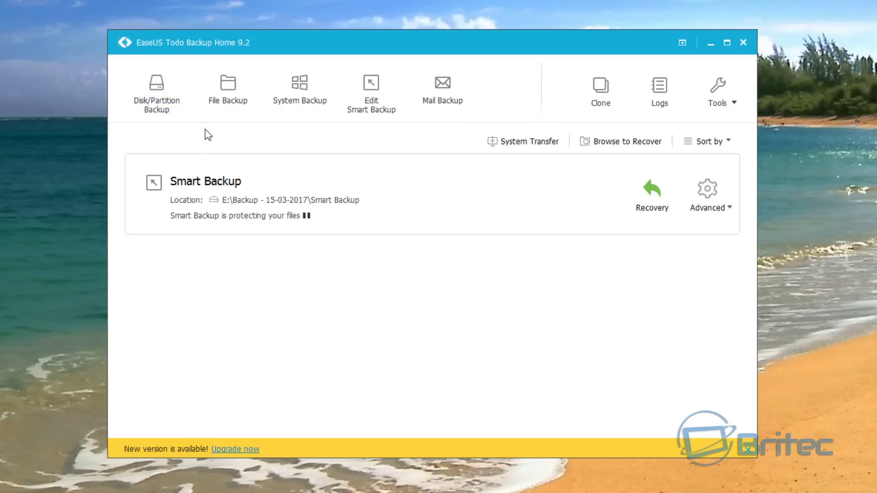
click(228, 91)
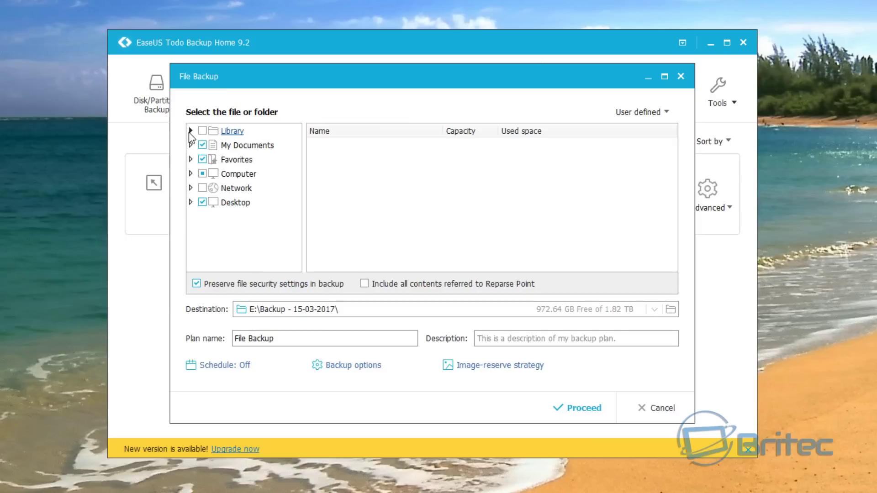
click(191, 173)
click(191, 173)
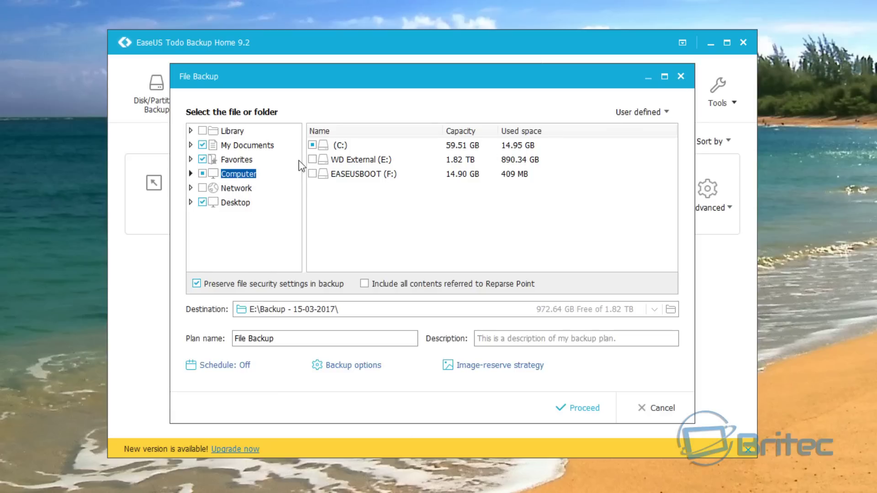
click(680, 77)
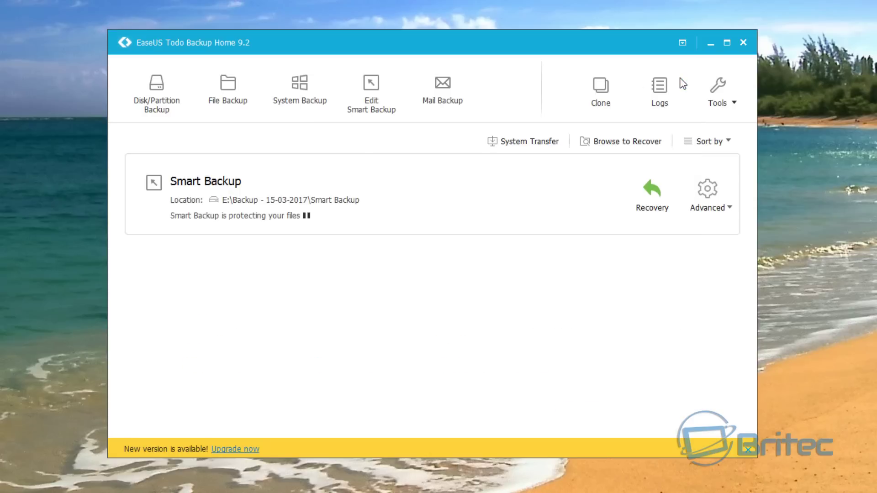
click(297, 89)
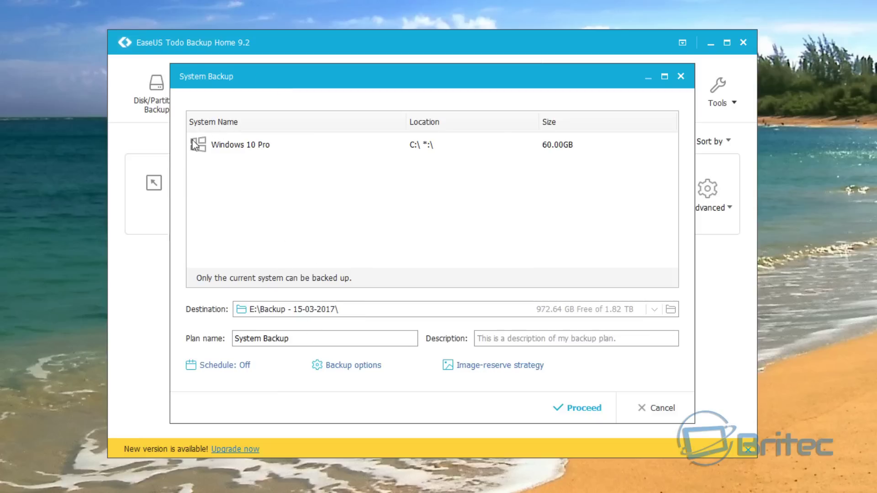
click(246, 151)
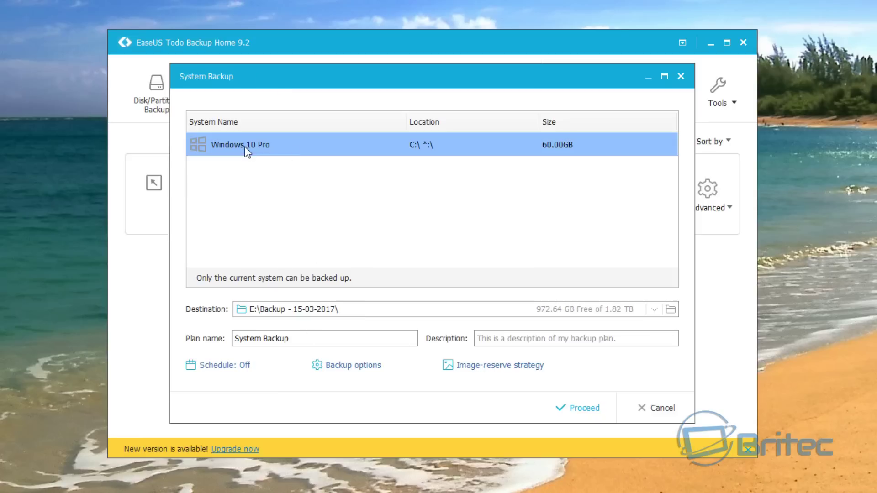
click(681, 76)
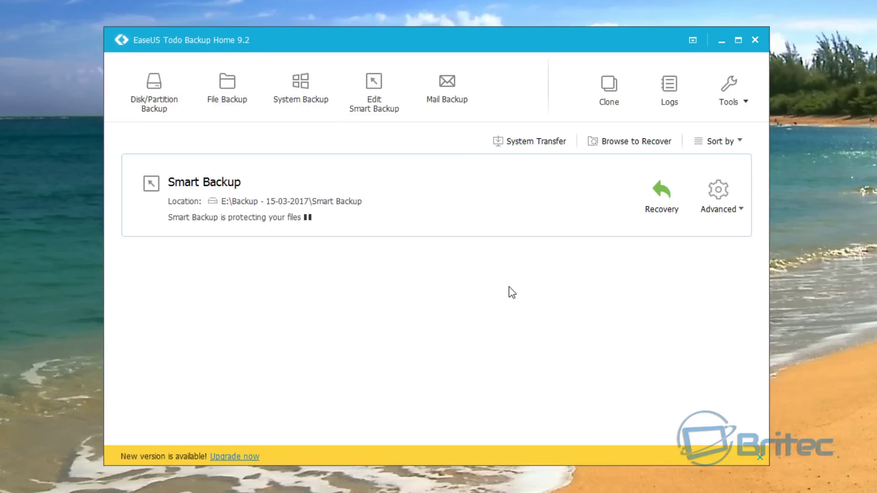
Step: Browse the Smart Backup's recoverable files down to the user's folder under C:\Users, and close File Recovery without restoring
click(664, 191)
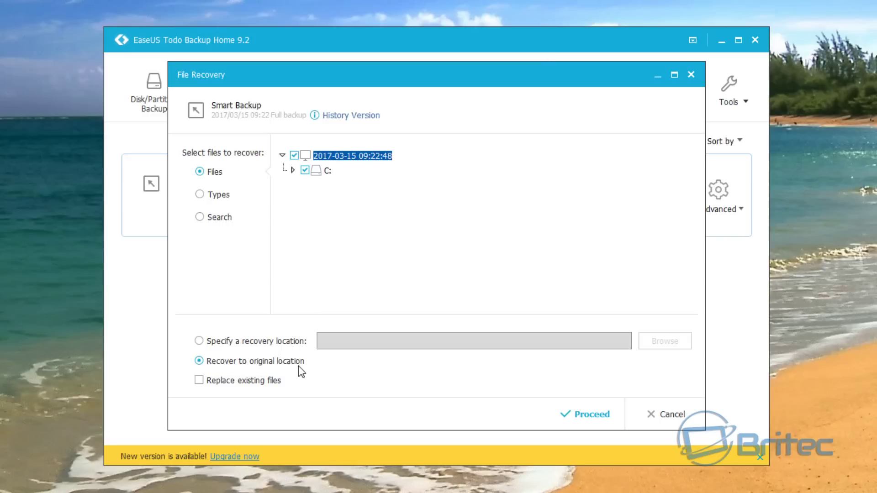
click(199, 381)
click(293, 171)
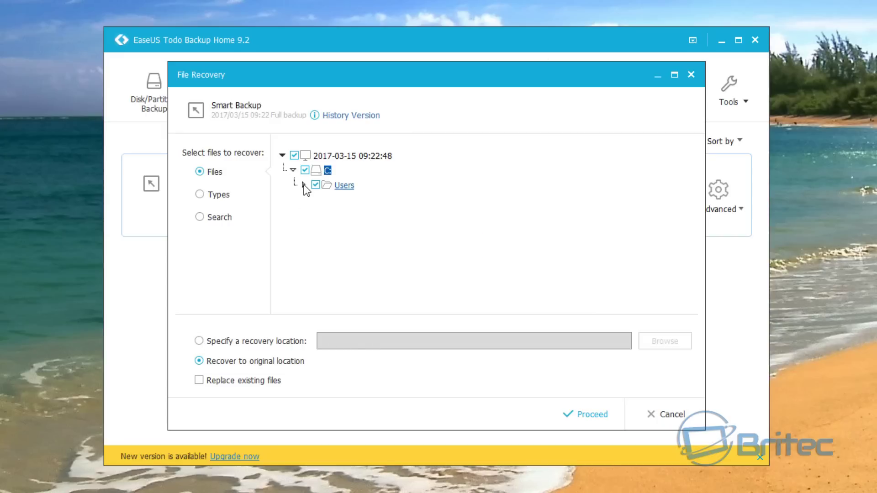
click(304, 185)
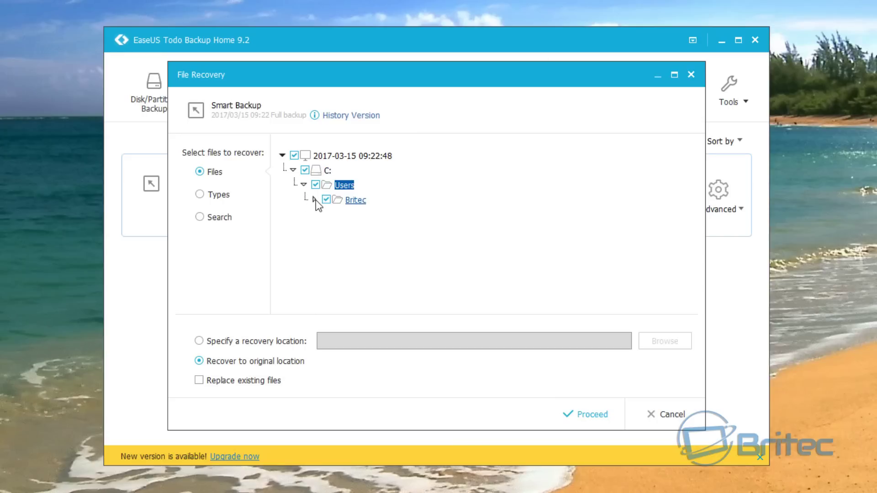
click(355, 200)
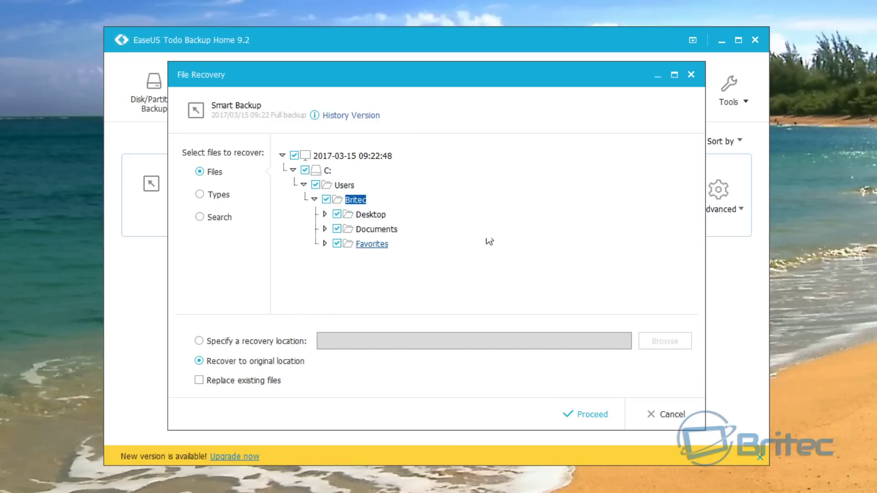
click(691, 76)
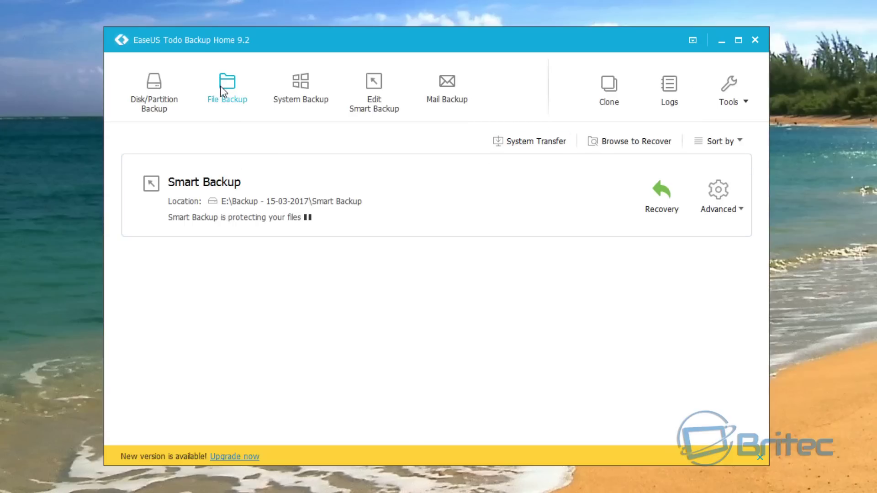
Step: Set up a System Backup plan with the Windows 10 Pro system selected as the source
click(307, 89)
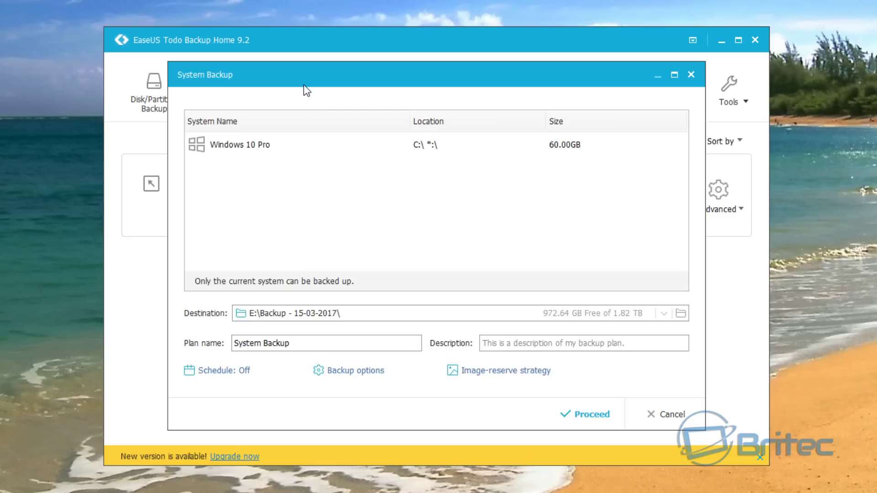
click(248, 147)
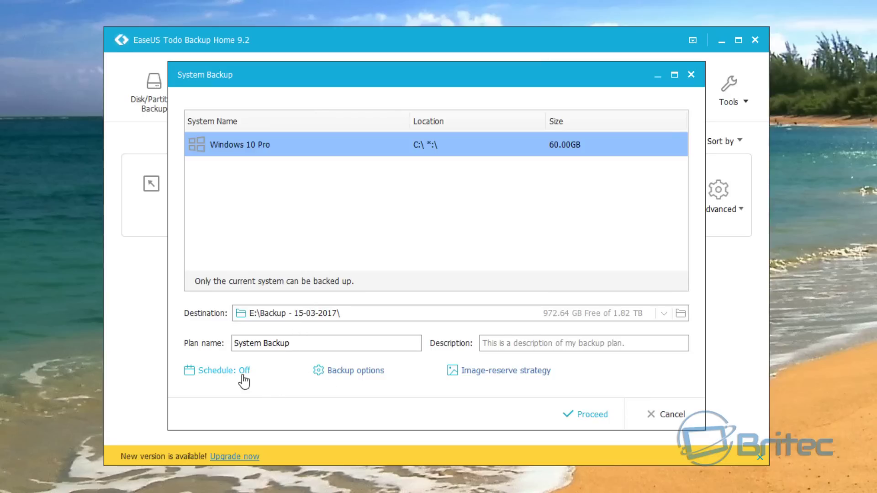
Step: Review every category of the System Backup's backup options, from Space to File Exclusion, and leave without saving changes
click(350, 374)
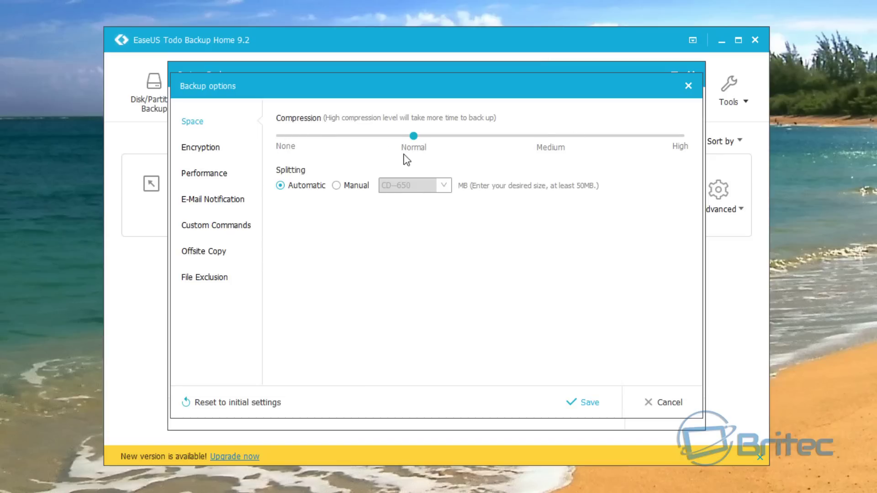
click(216, 155)
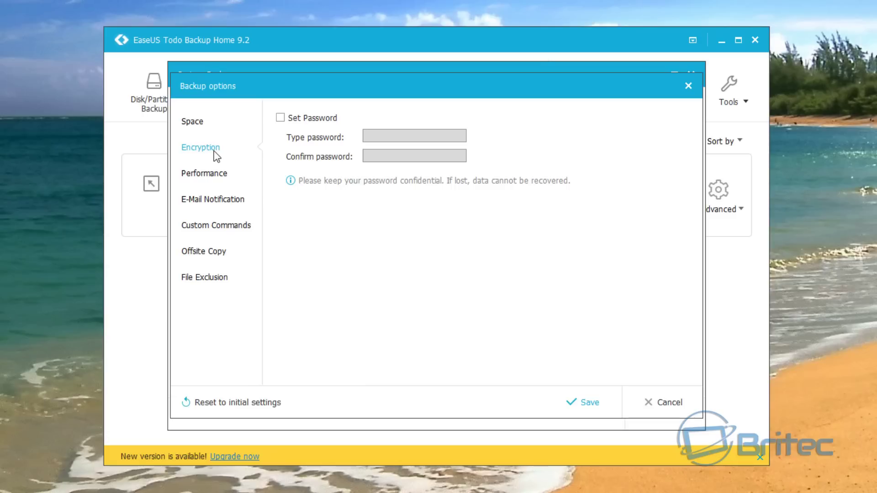
click(208, 175)
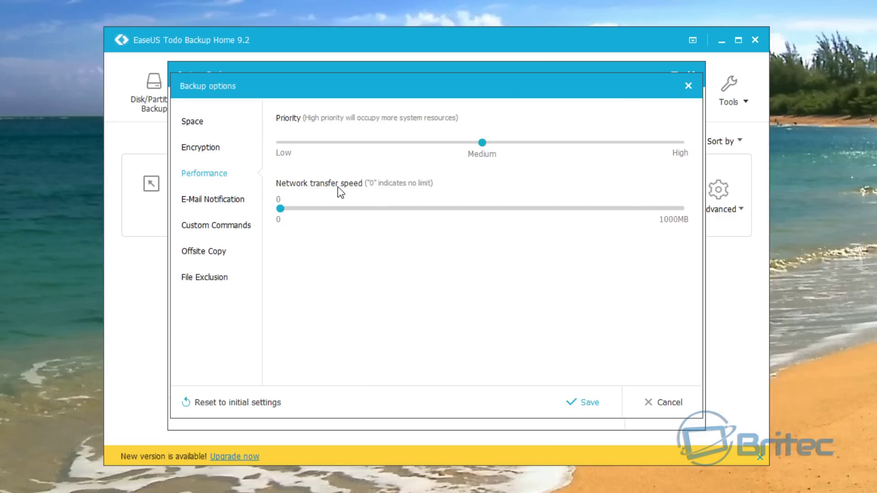
click(209, 202)
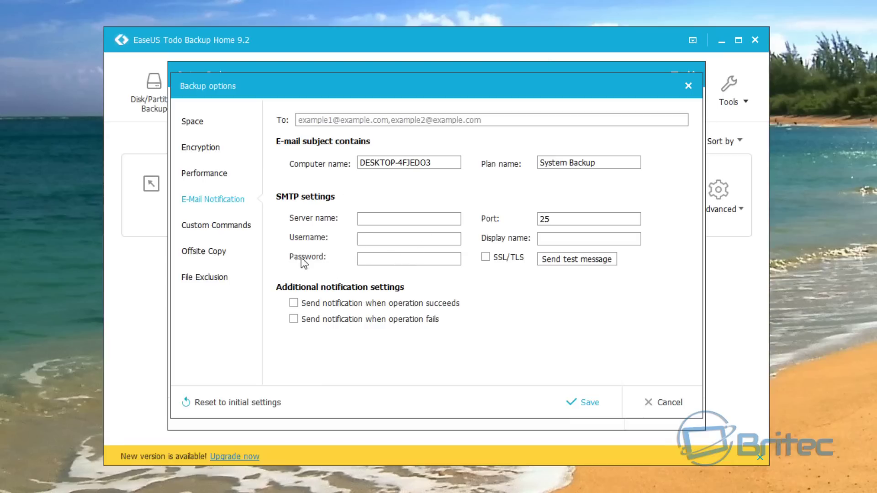
click(215, 226)
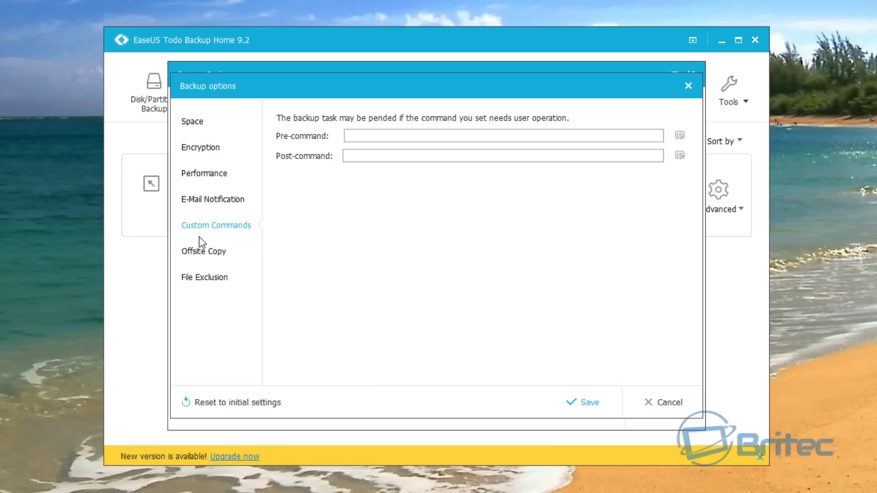
click(213, 252)
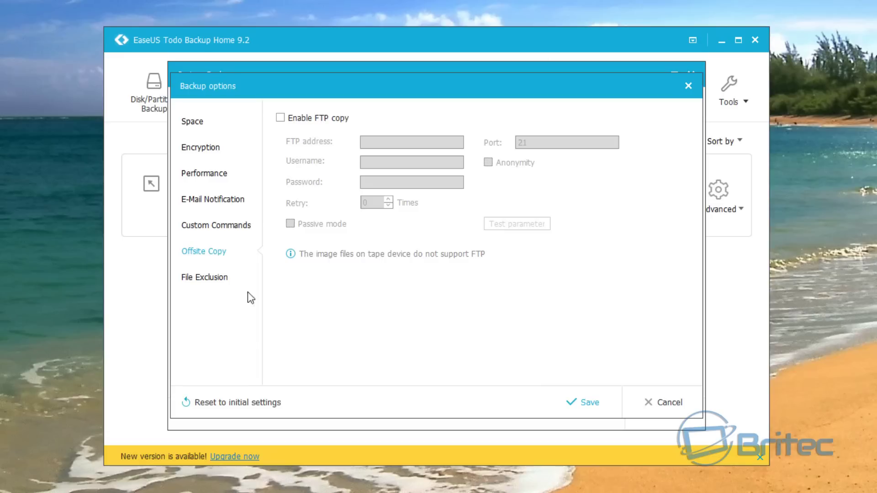
click(206, 278)
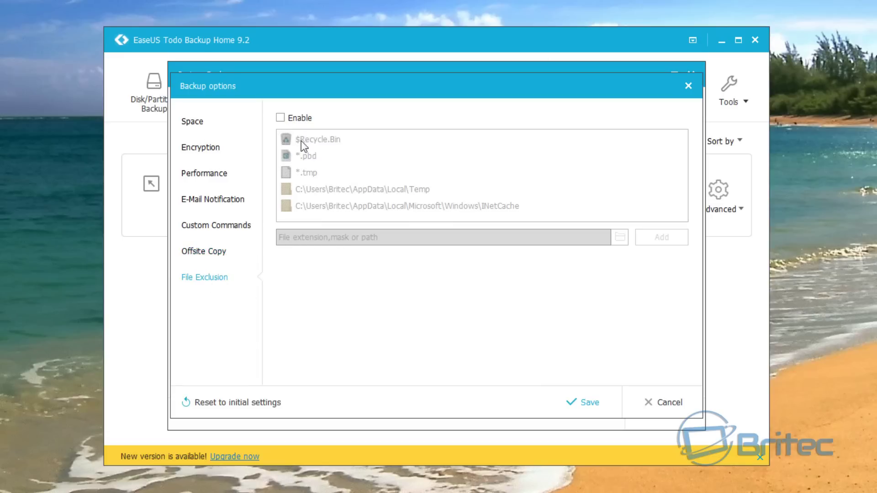
click(194, 126)
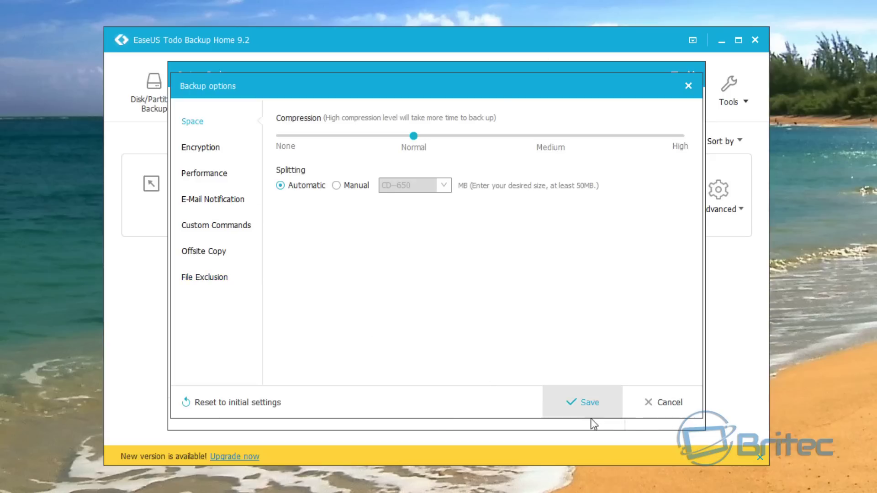
click(651, 405)
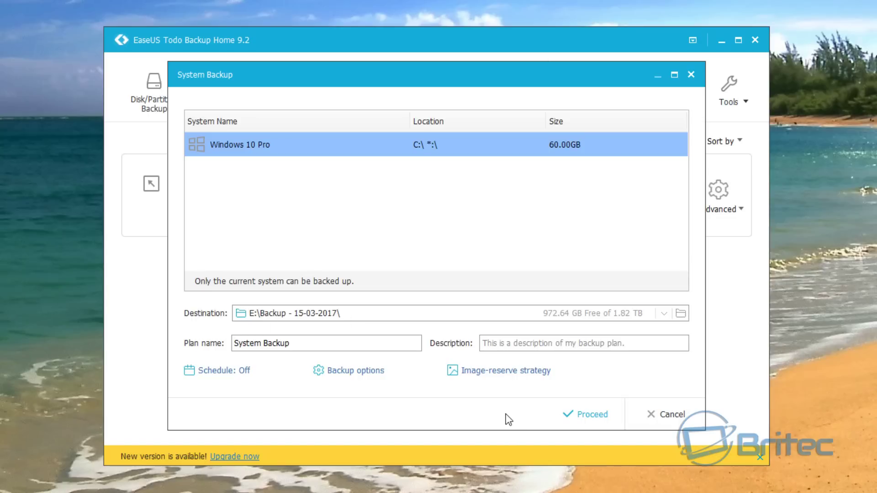
Step: Run the System Backup to E:\Backup - 15-03-2017\ and view the after-backup actions without changing the selection
click(577, 416)
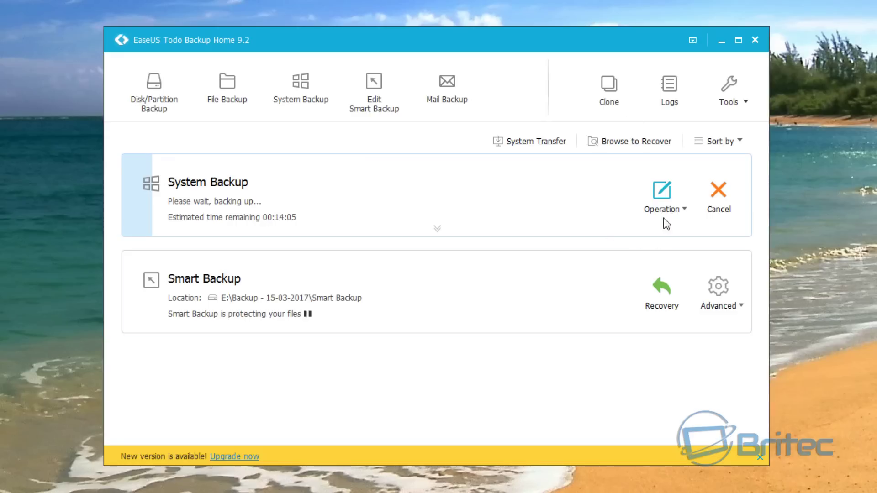
click(664, 197)
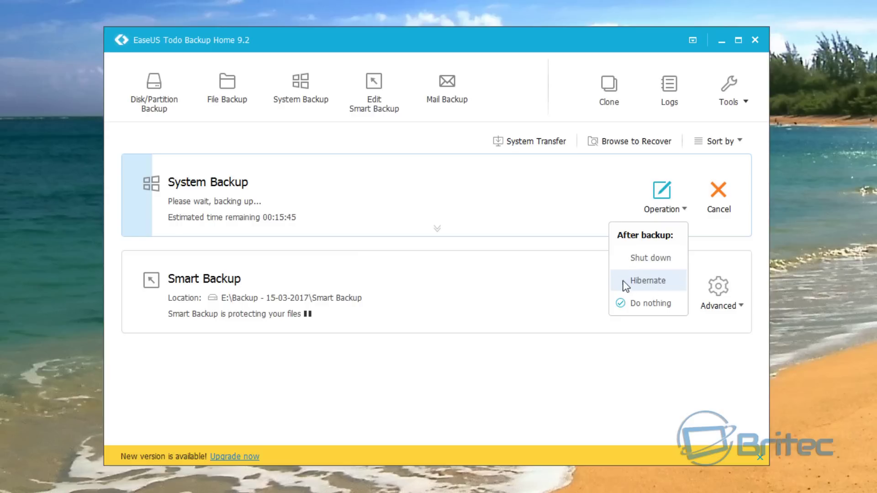
click(593, 280)
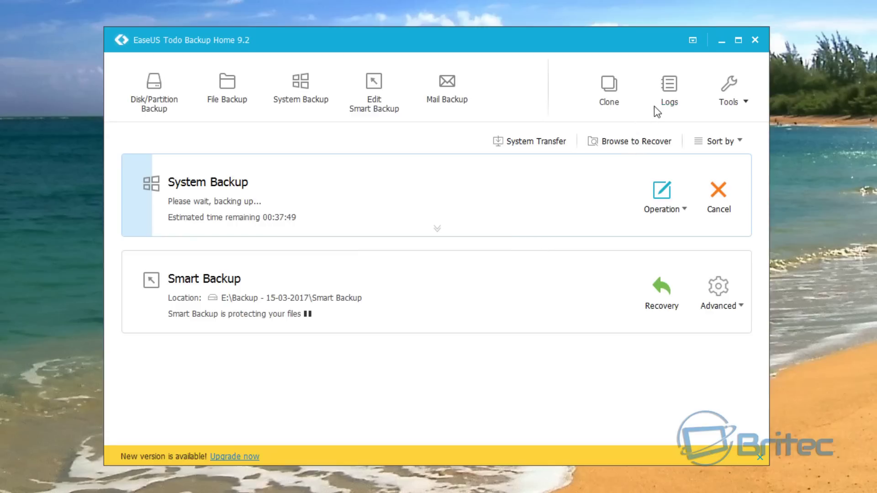
Step: Examine the Smart Backup's detailed entries in the logs and return to the log overview
click(669, 88)
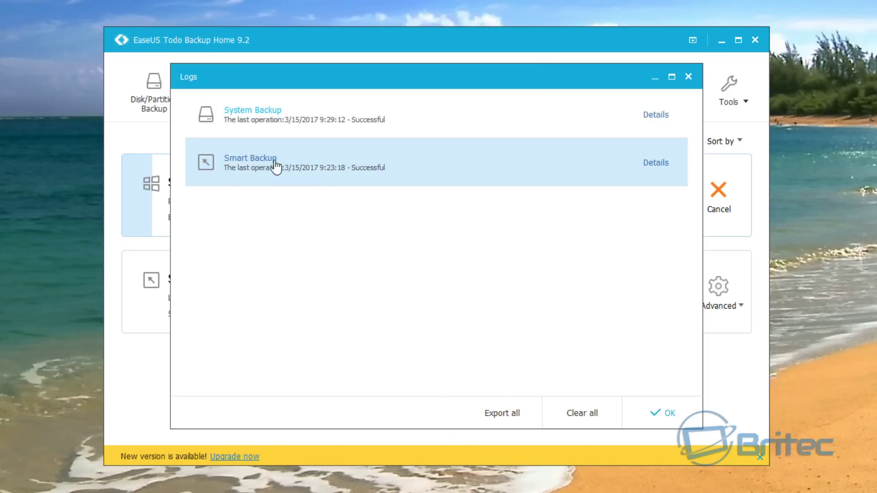
click(653, 165)
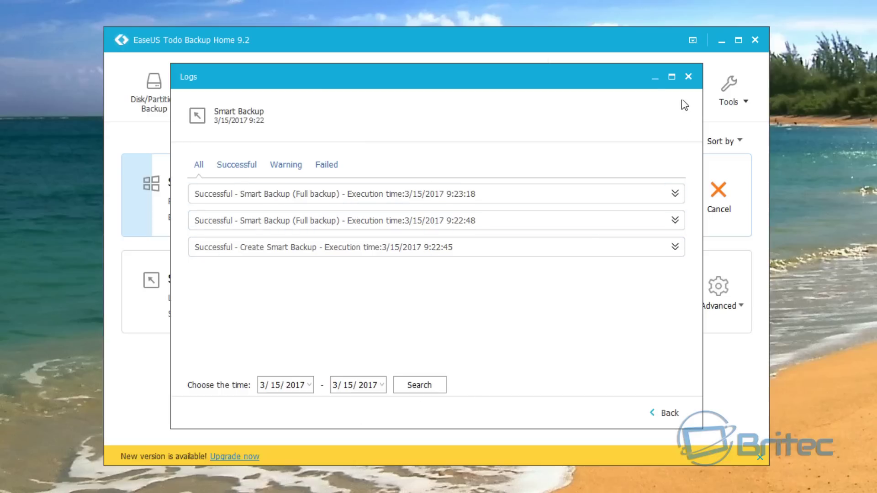
click(662, 413)
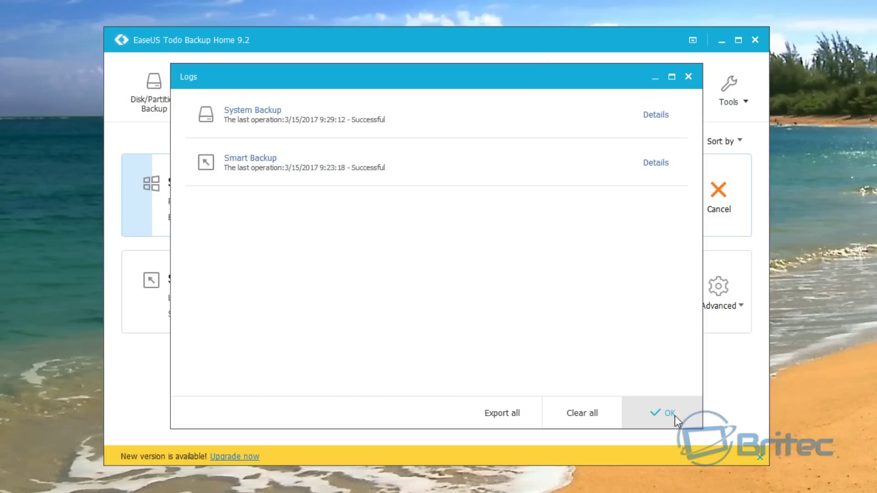
Step: Check the System Backup log's warnings, failures and task-creation details, and close the logs and the backup program
click(663, 115)
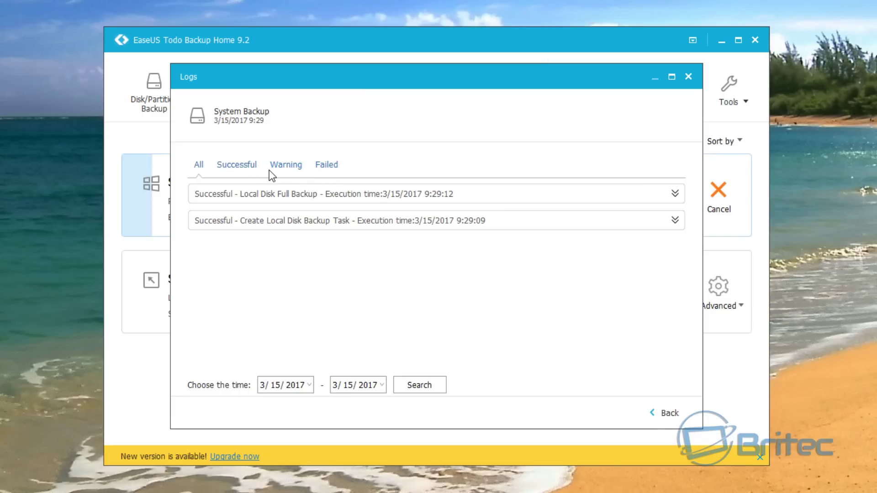
click(289, 170)
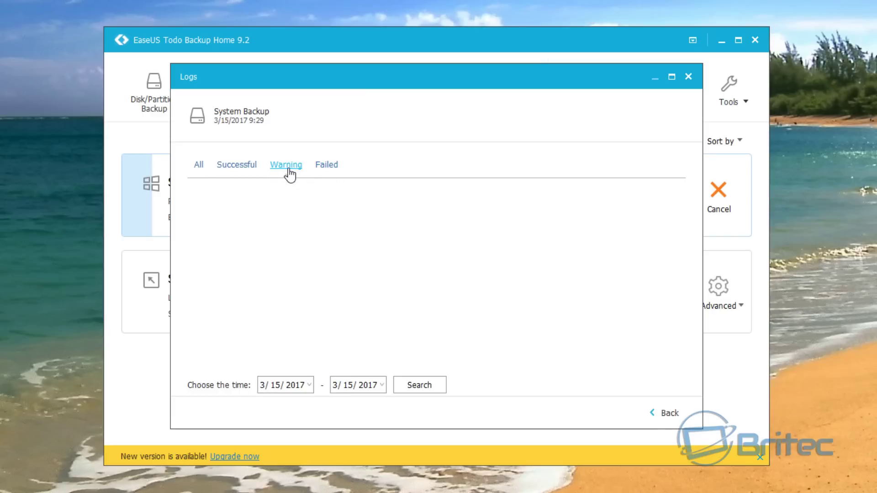
click(328, 170)
click(198, 167)
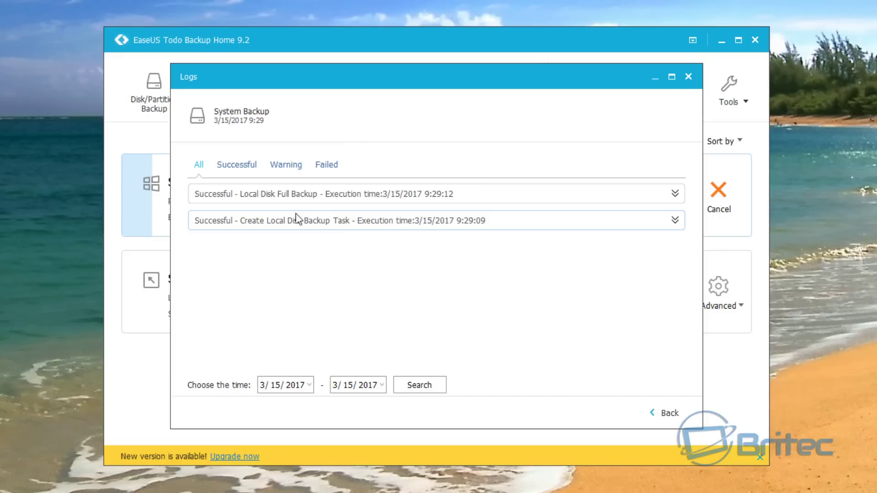
click(672, 224)
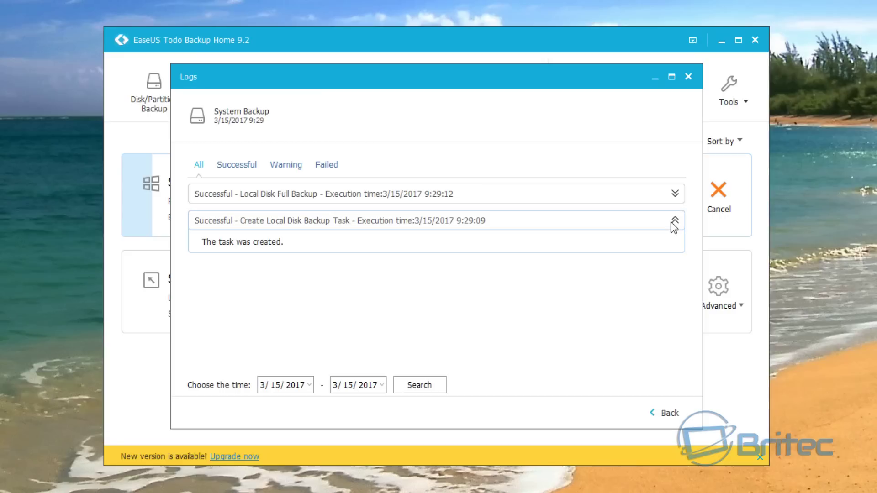
click(688, 77)
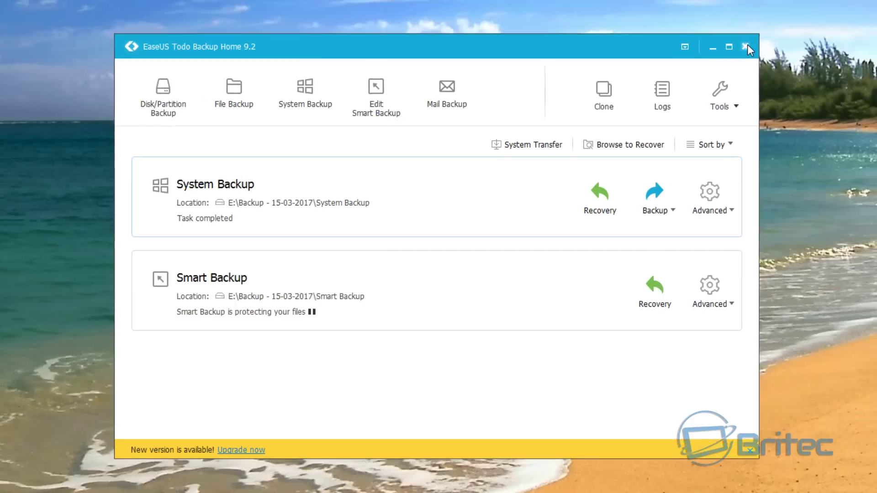
click(755, 40)
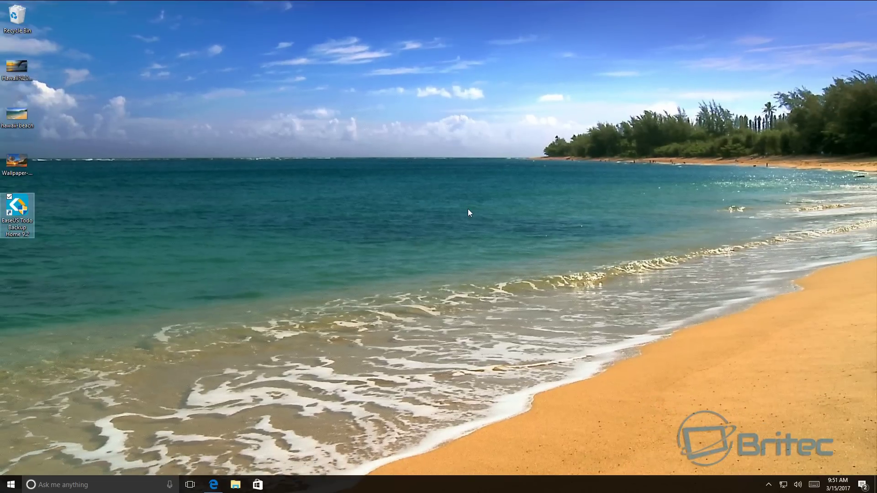